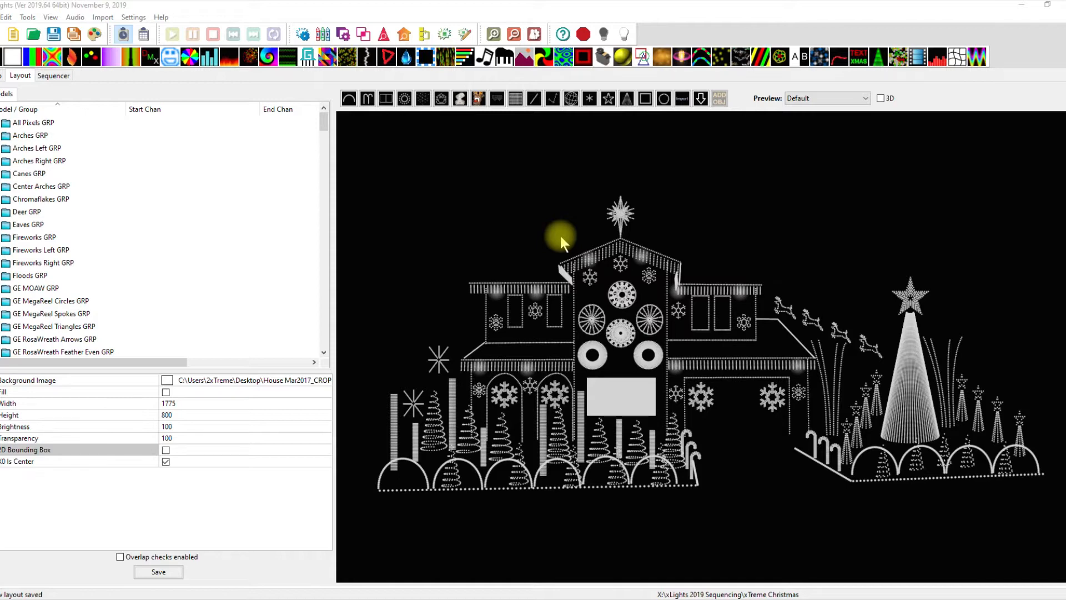
Turn off individual start nodes for the GE RosaWreath model, set its Strings to 1, and save the layout.
{"action": "left_click", "coordinate": [625, 344]}
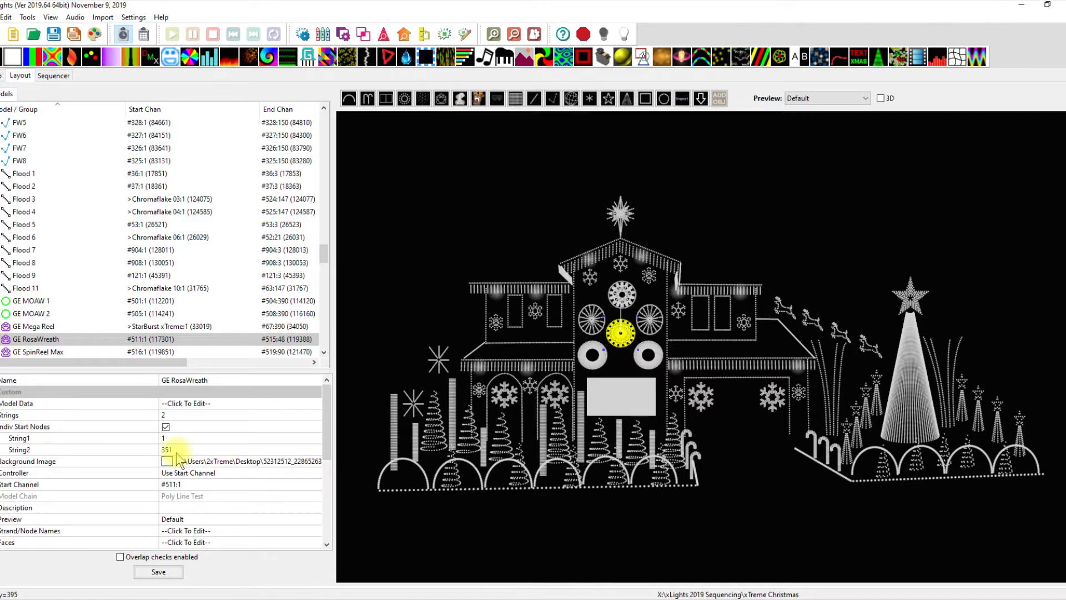
{"action": "left_click", "coordinate": [165, 427]}
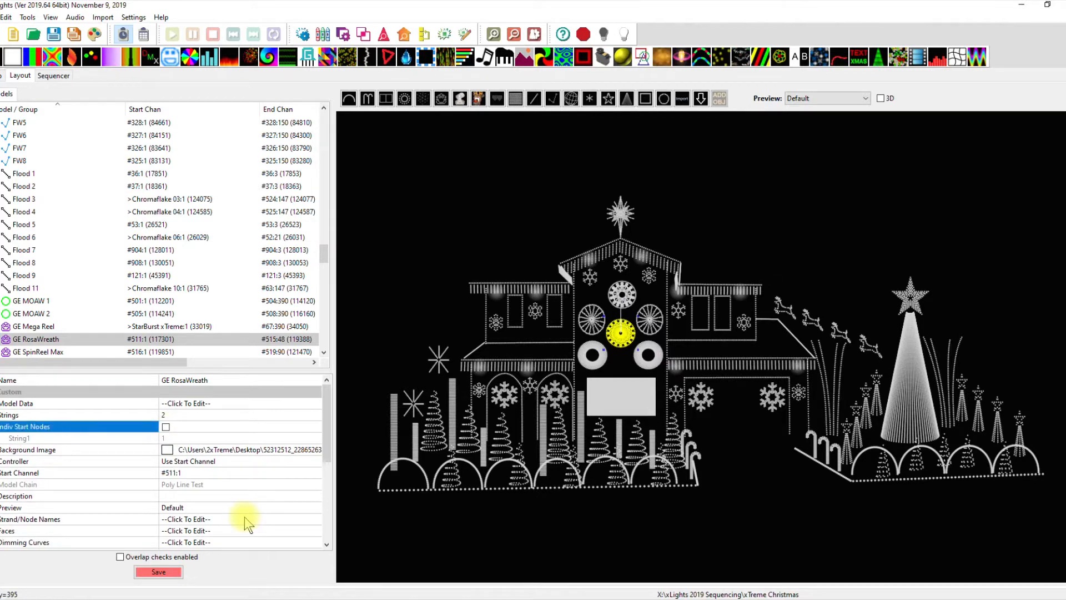
{"action": "left_click", "coordinate": [173, 404]}
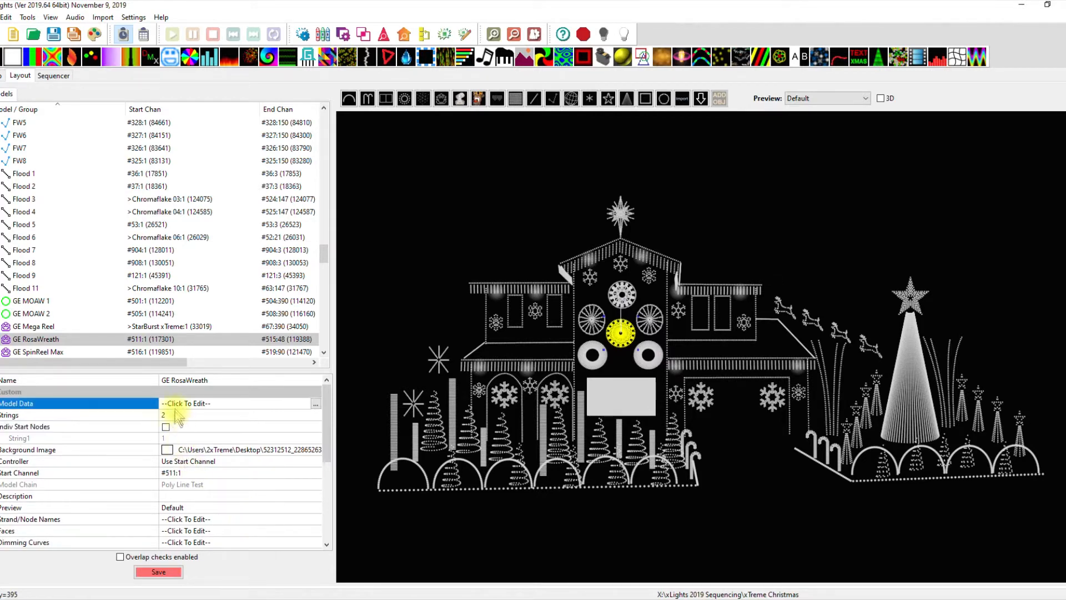
{"action": "left_click", "coordinate": [171, 415]}
{"action": "type", "text": "1"}
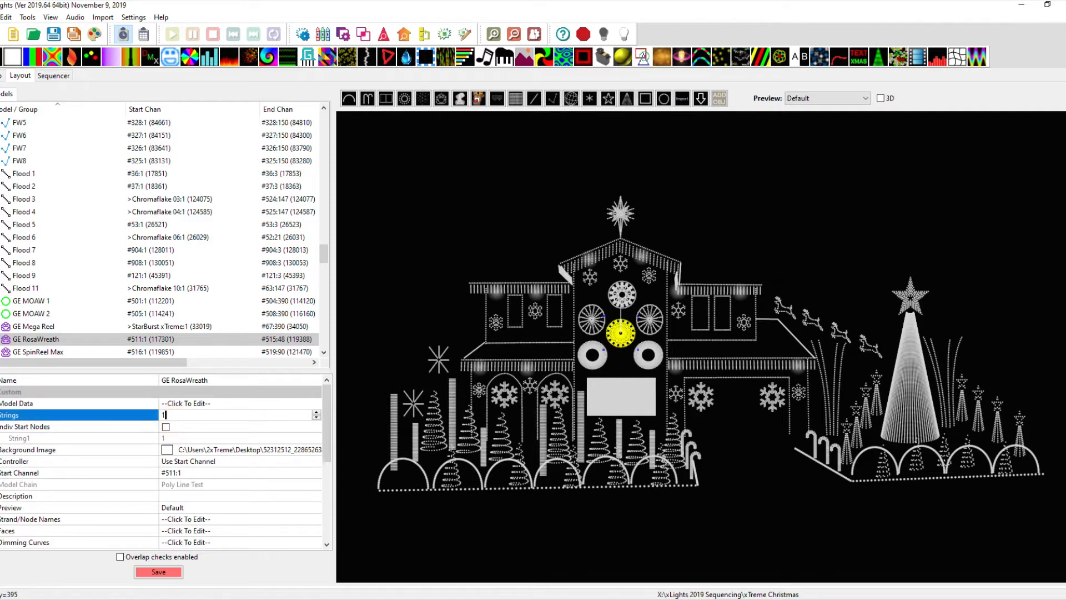
{"action": "left_click", "coordinate": [174, 581]}
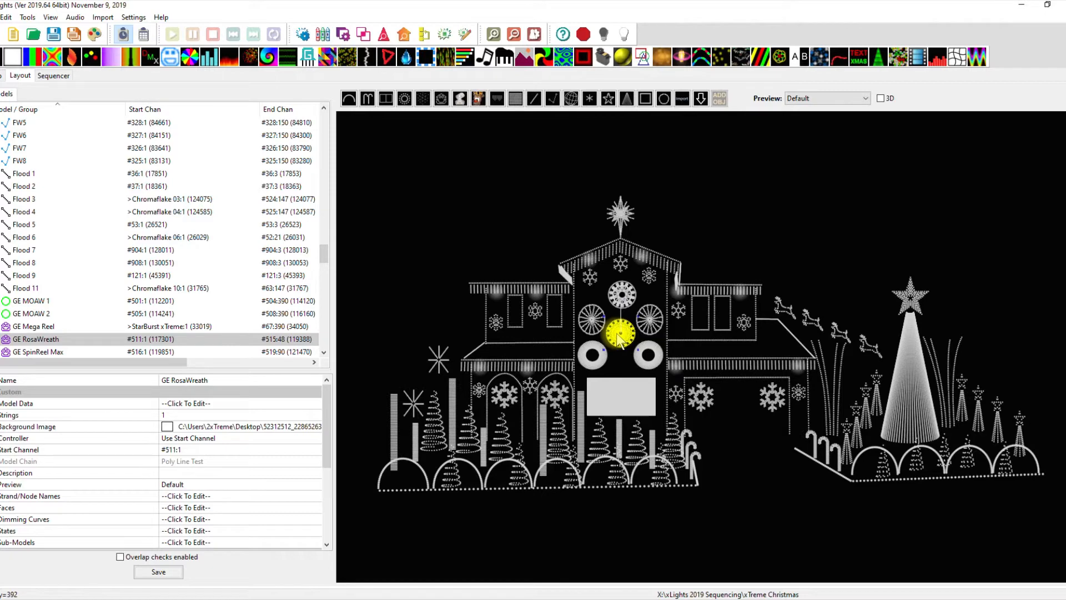
Select the GE MOAW 1 circle model and examine its number of strings.
{"action": "left_click", "coordinate": [589, 367]}
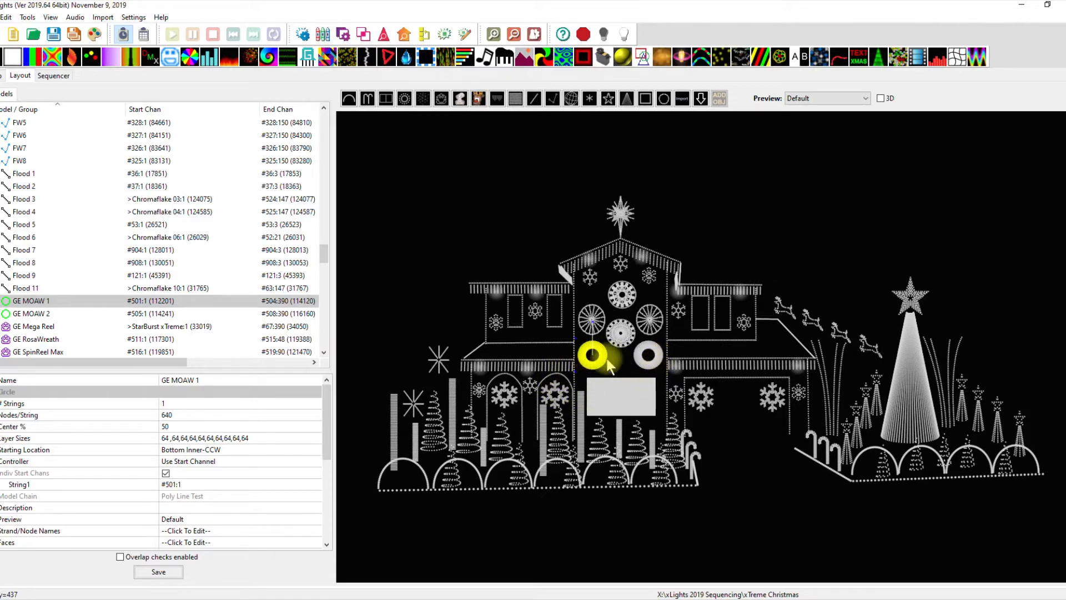
{"action": "left_click", "coordinate": [165, 403]}
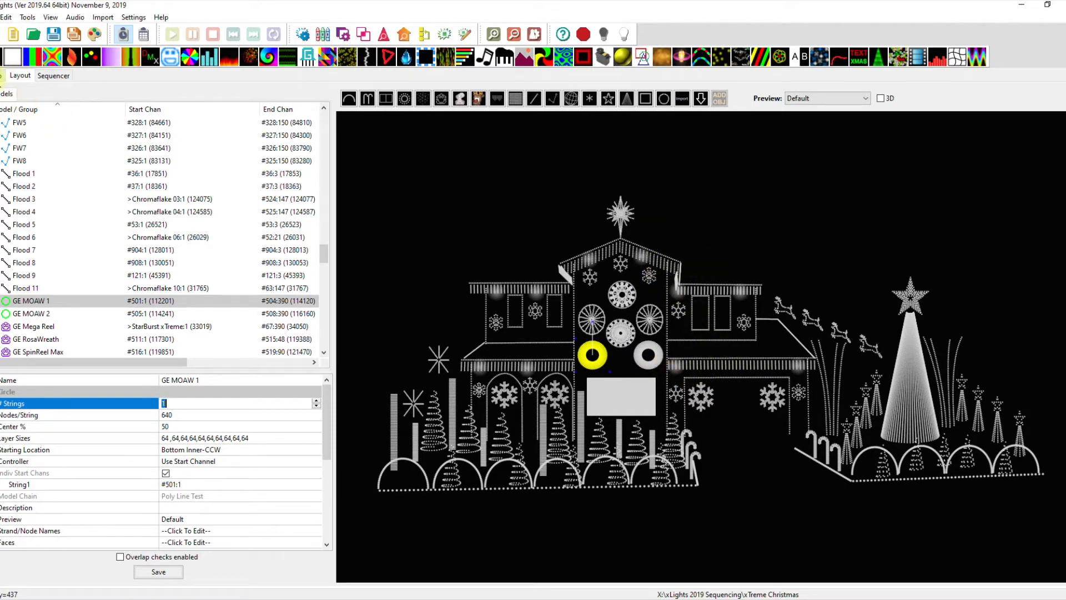
Upload the output configuration to the Center House Falcon F4v3 controller at 192.168.1.56 and approve the upload.
{"action": "left_click", "coordinate": [1, 75]}
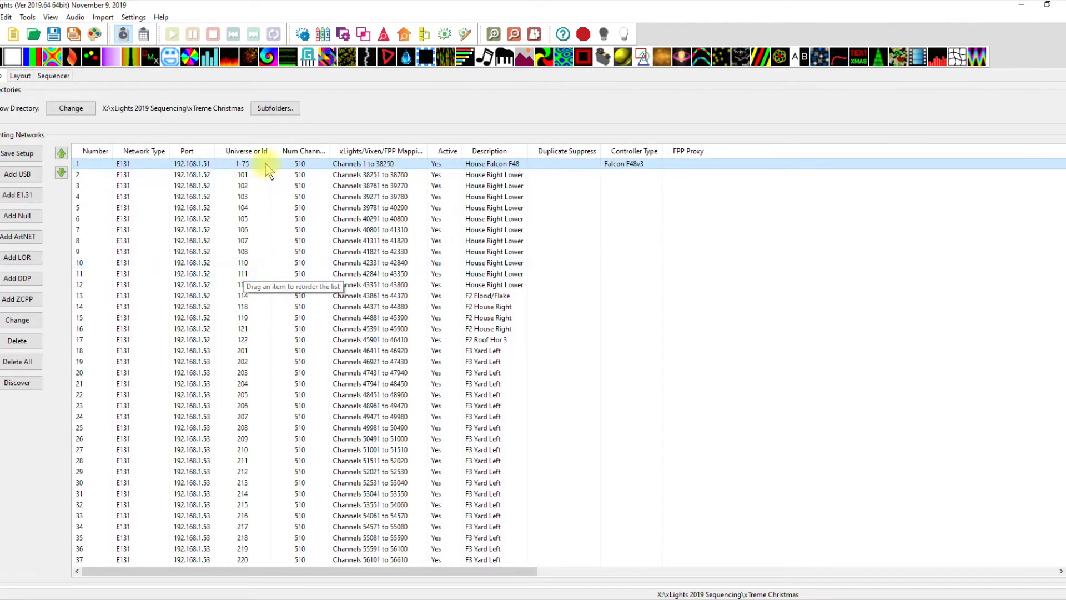
{"action": "scroll", "coordinate": [261, 413], "scroll_direction": "down", "scroll_amount": 20}
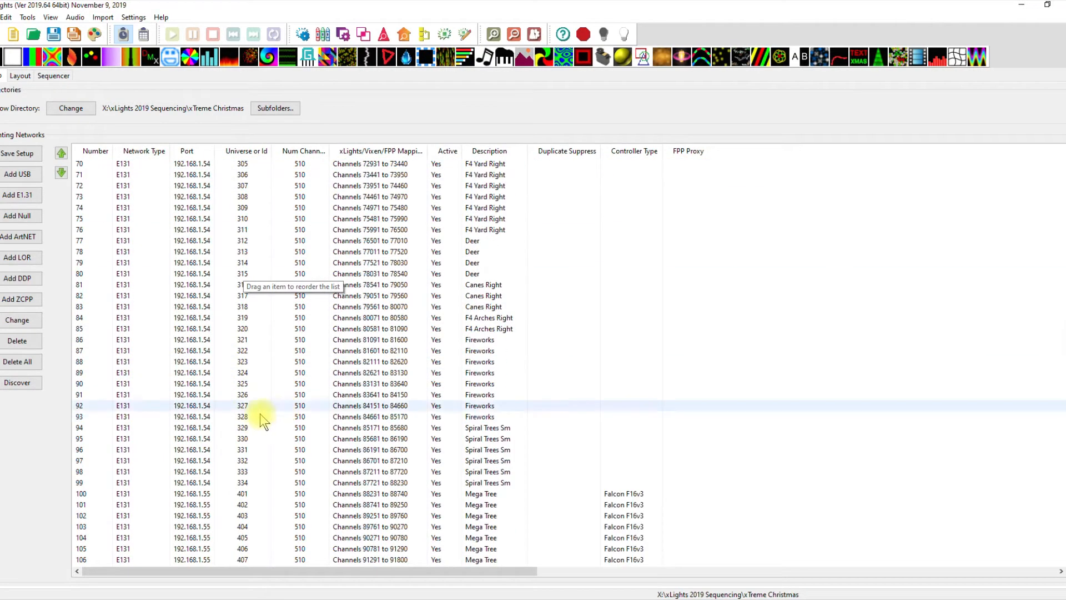
{"action": "scroll", "coordinate": [260, 415], "scroll_direction": "down", "scroll_amount": 19}
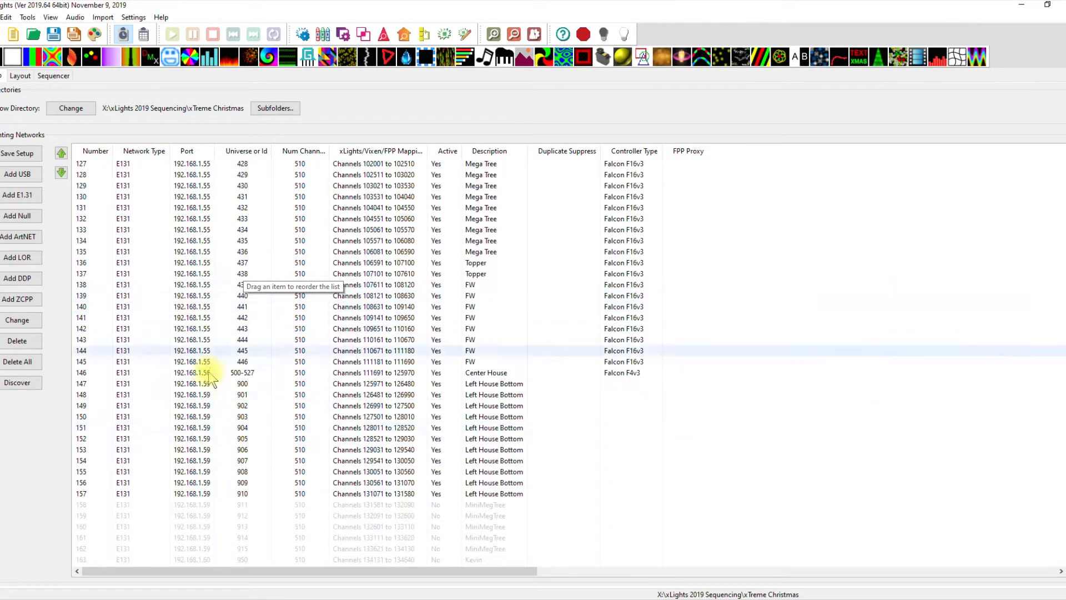
{"action": "left_click", "coordinate": [204, 373]}
{"action": "right_click", "coordinate": [205, 375]}
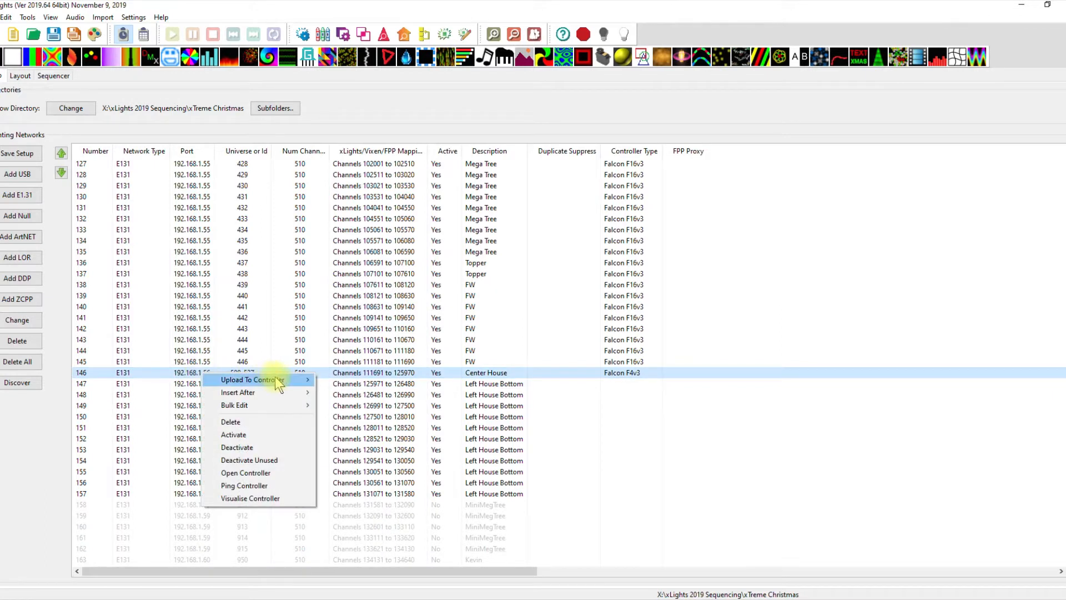
{"action": "mouse_move", "coordinate": [272, 380]}
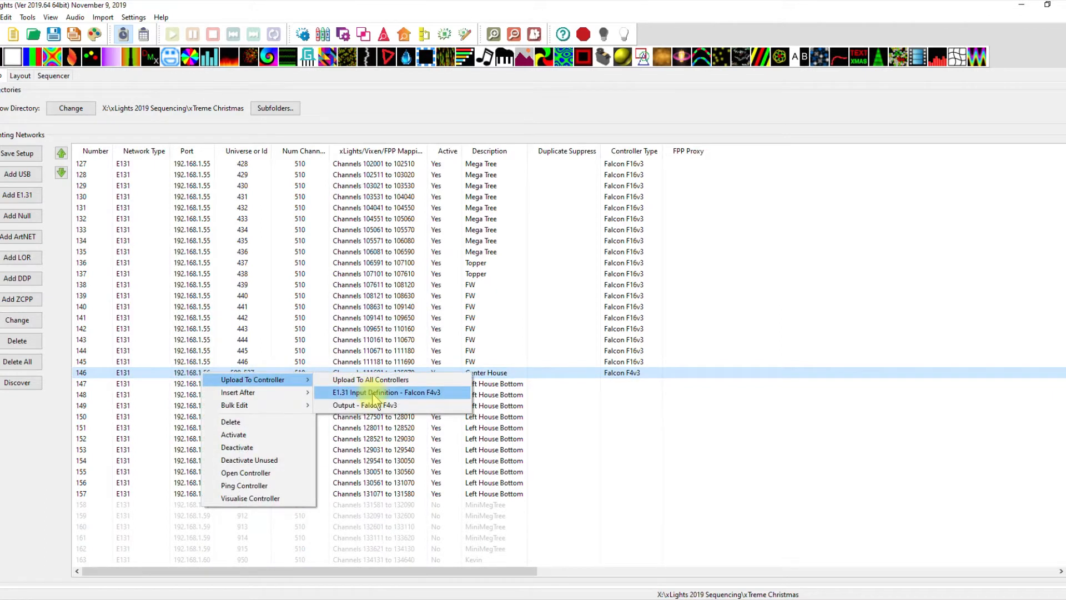
{"action": "left_click", "coordinate": [374, 406]}
{"action": "left_click", "coordinate": [631, 307]}
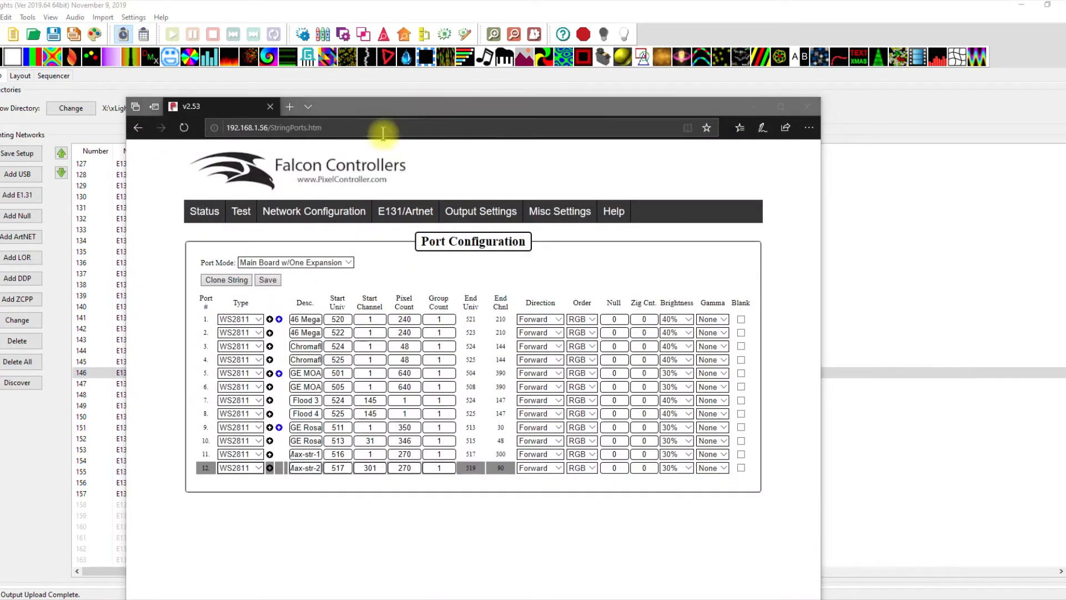
Switch to the browser, reload the Falcon Port Configuration page, examine port 9's pixel count, and move the browser window aside.
{"action": "left_click", "coordinate": [384, 129]}
{"action": "key", "text": "Return"}
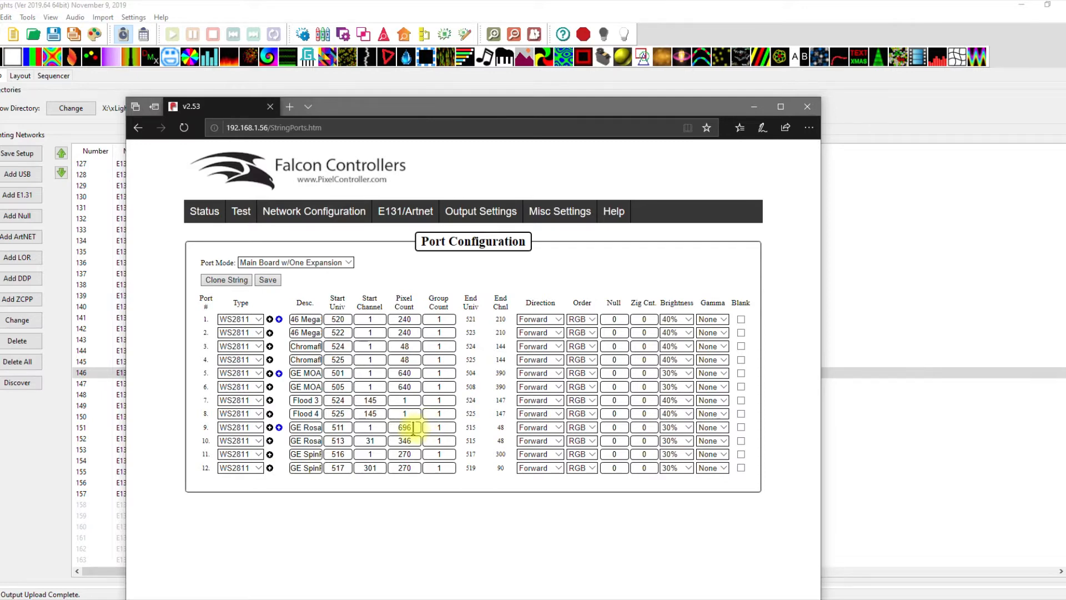
{"action": "left_click_drag", "start_coordinate": [378, 109], "coordinate": [1065, 150]}
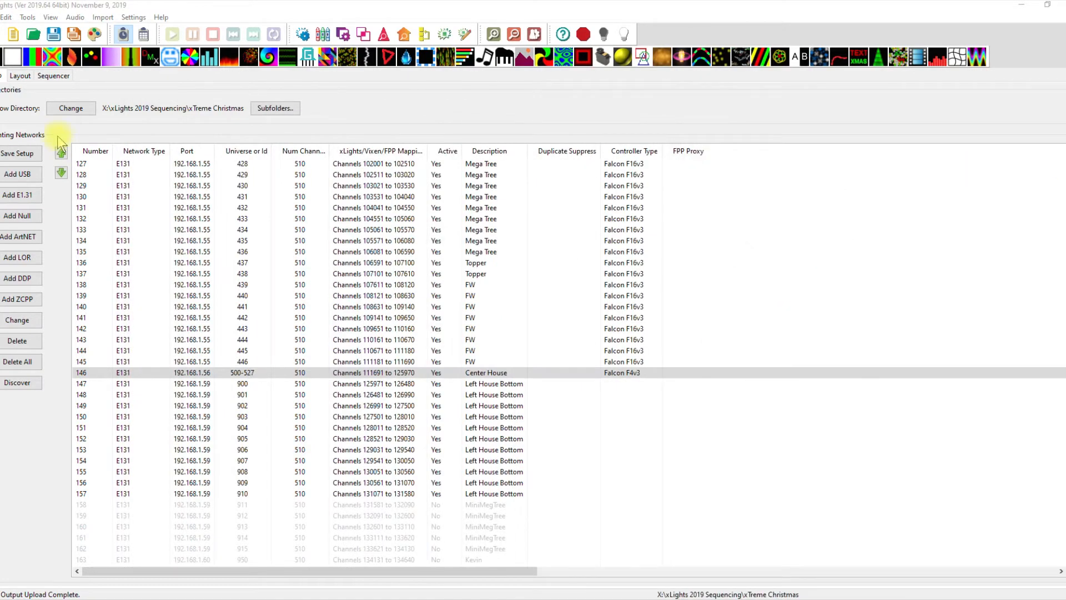
In the layout, set the GE RosaWreath model's Strings to 2 and enable its individual start nodes.
{"action": "left_click", "coordinate": [20, 75]}
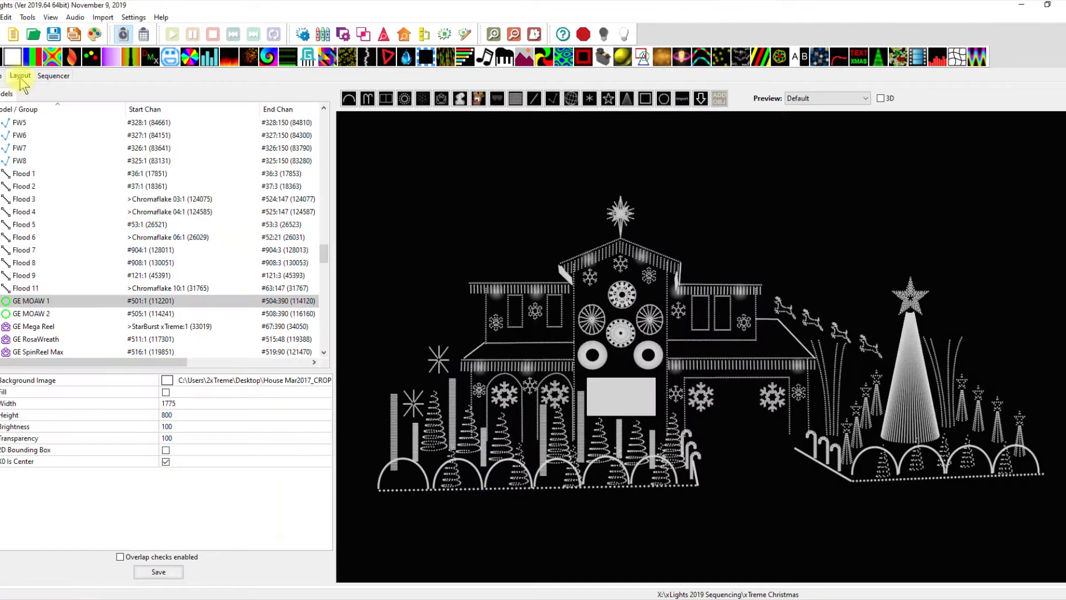
{"action": "left_click", "coordinate": [621, 333]}
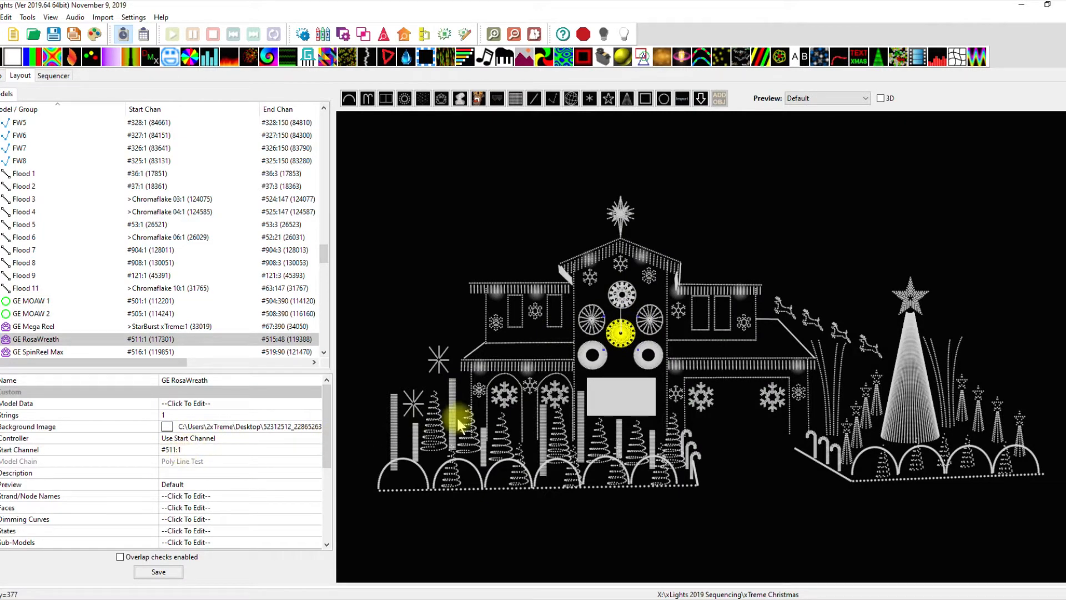
{"action": "left_click", "coordinate": [164, 415]}
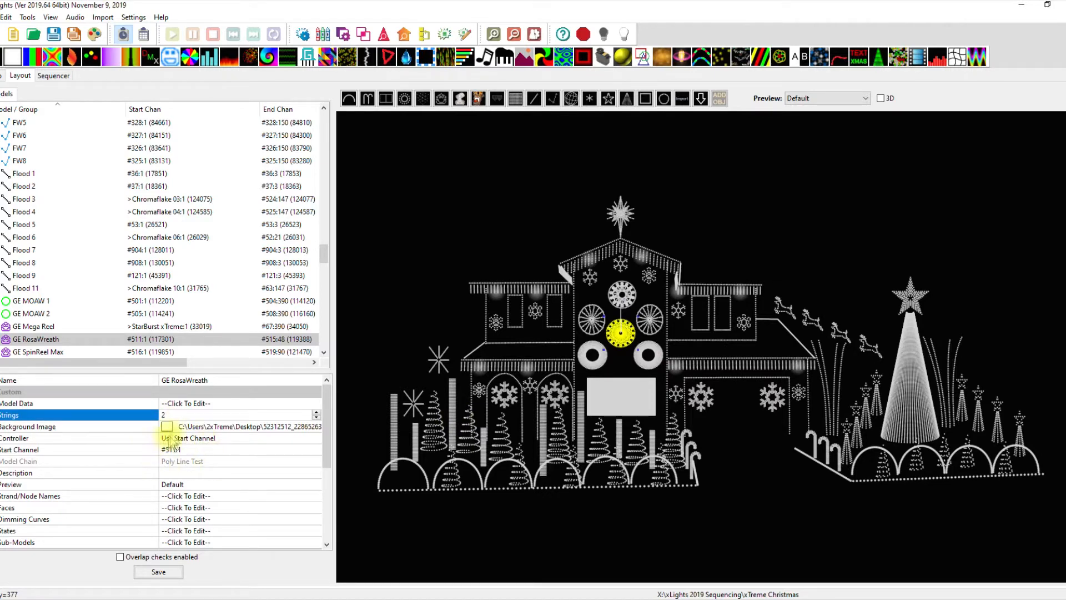
{"action": "left_click_drag", "start_coordinate": [330, 433], "coordinate": [332, 454]}
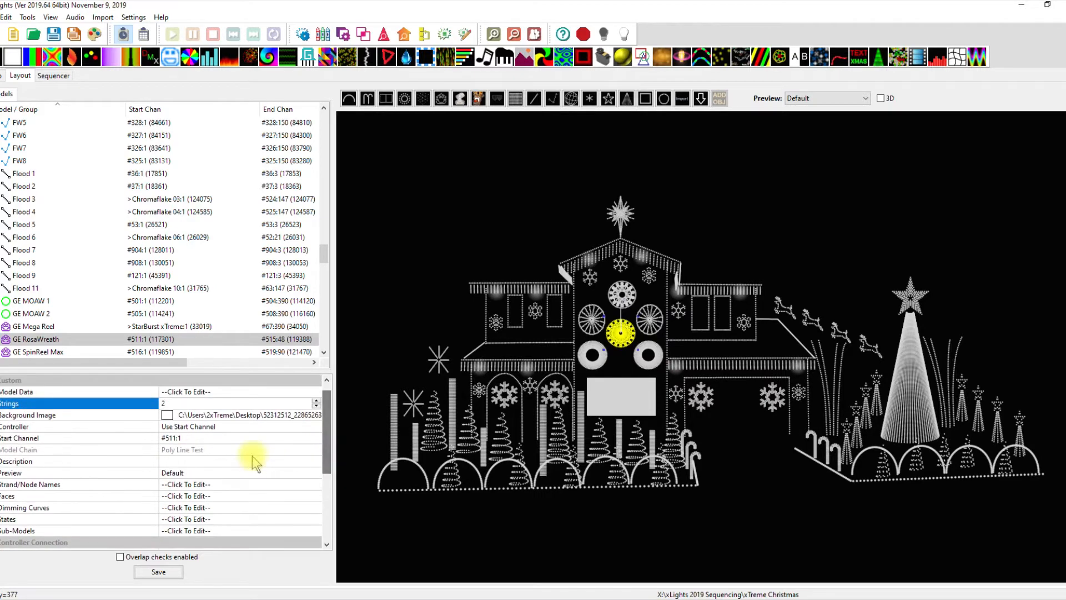
{"action": "left_click", "coordinate": [253, 460]}
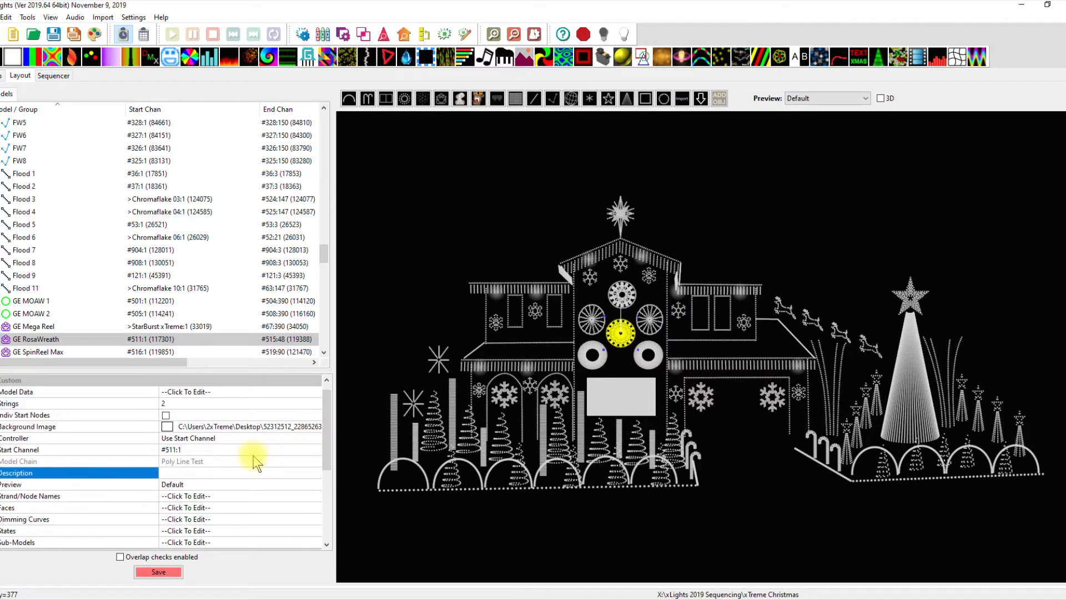
{"action": "left_click", "coordinate": [165, 415]}
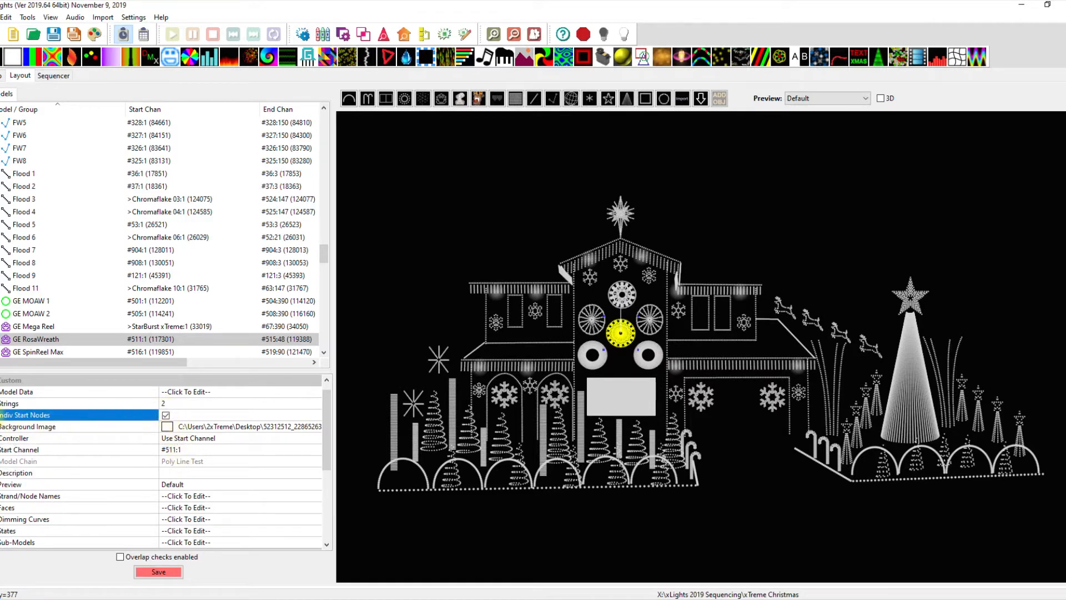
Set GE RosaWreath's start nodes to 1 for String1 and 351 for String2, and save the layout.
{"action": "left_click", "coordinate": [143, 427]}
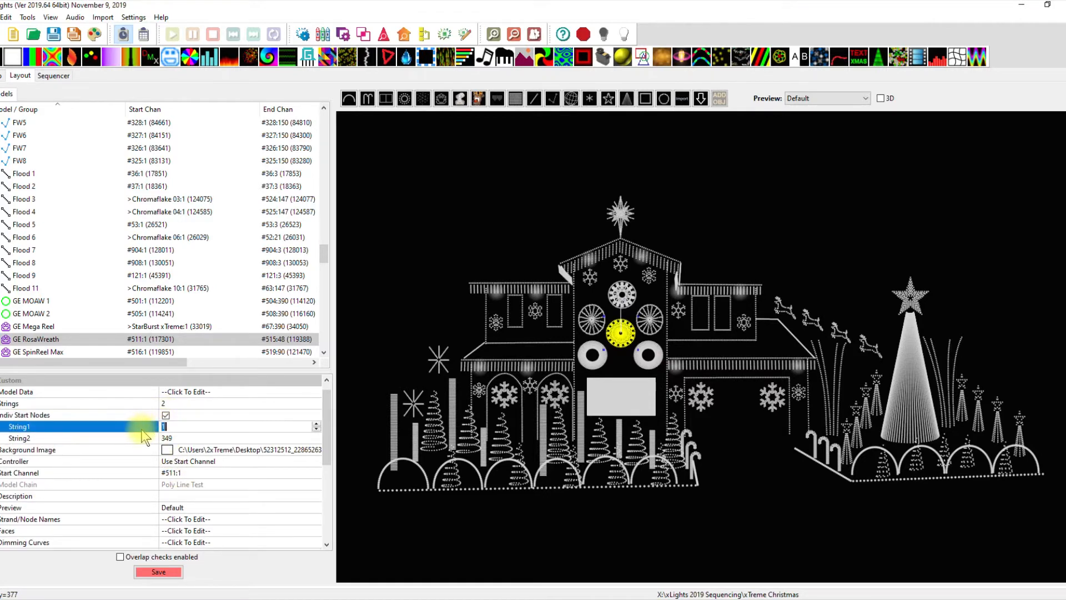
{"action": "type", "text": "350"}
{"action": "left_click", "coordinate": [178, 438]}
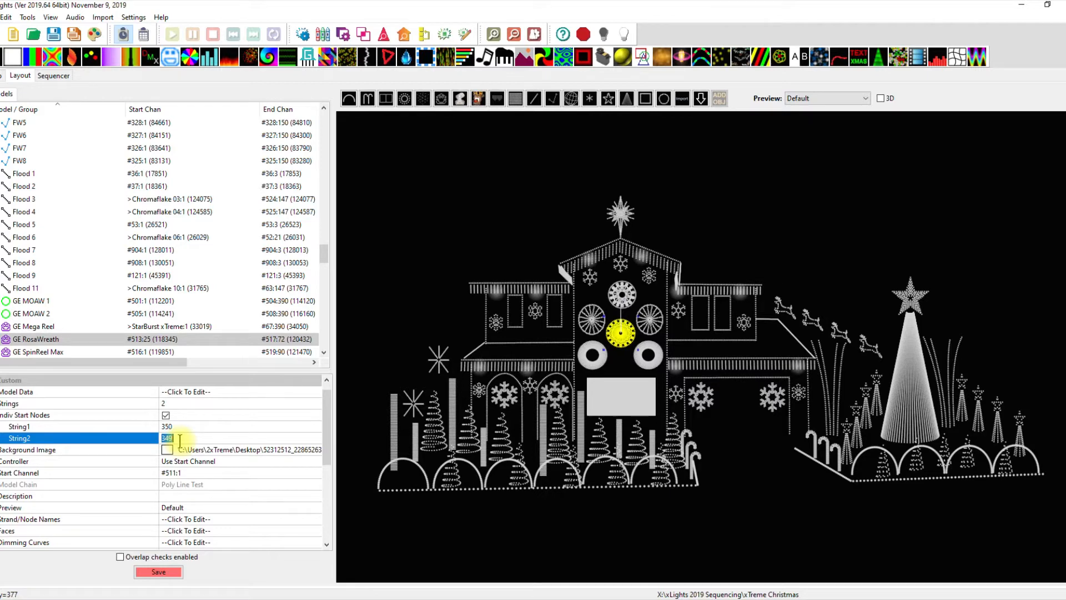
{"action": "left_click", "coordinate": [180, 426]}
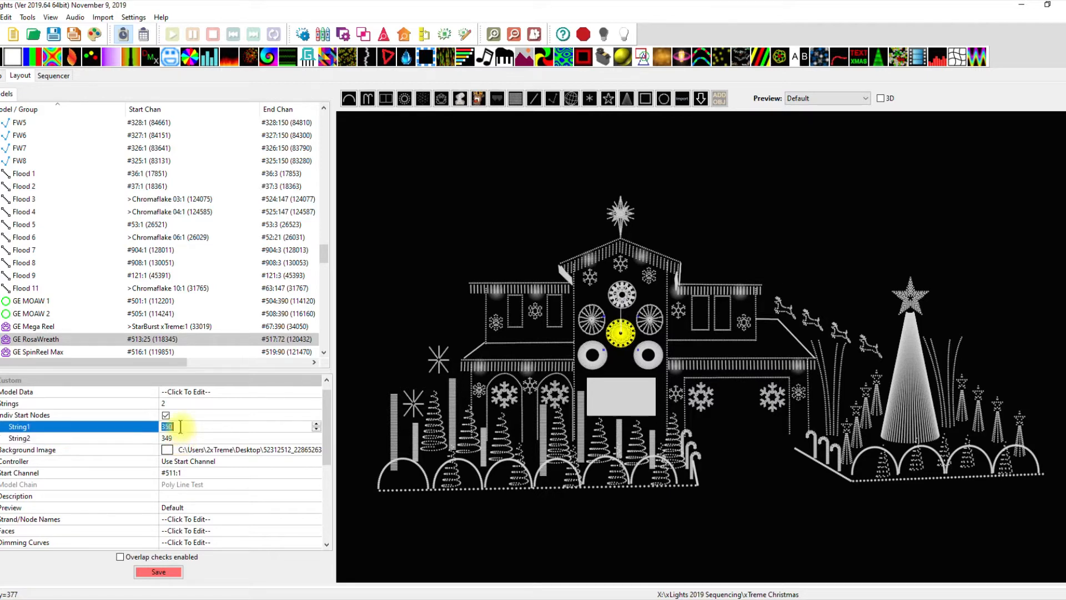
{"action": "type", "text": "1"}
{"action": "left_click", "coordinate": [182, 438]}
{"action": "type", "text": "3"}
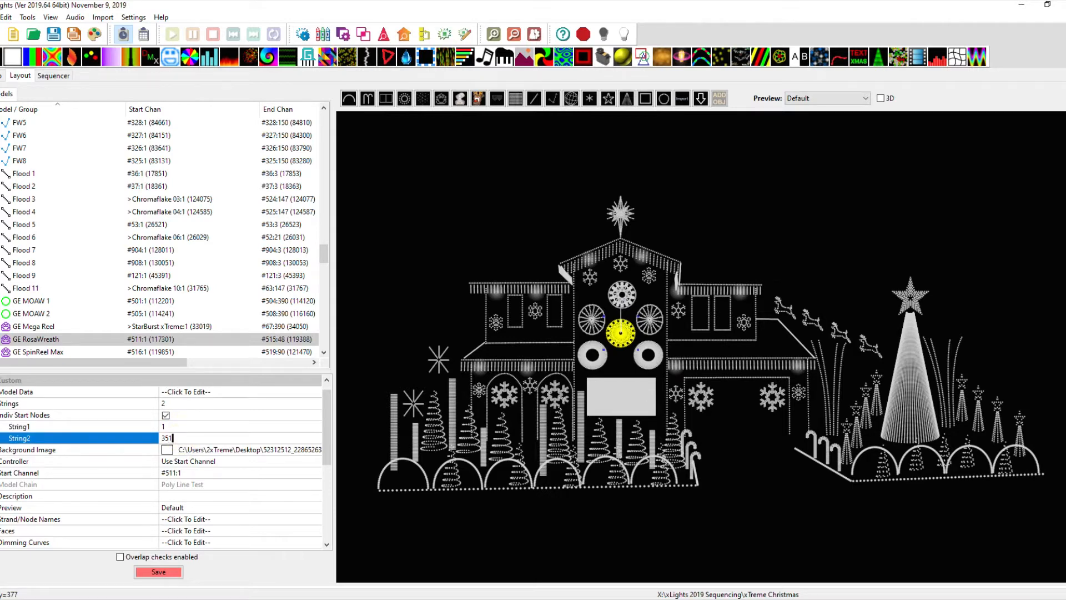
{"action": "left_click", "coordinate": [189, 426]}
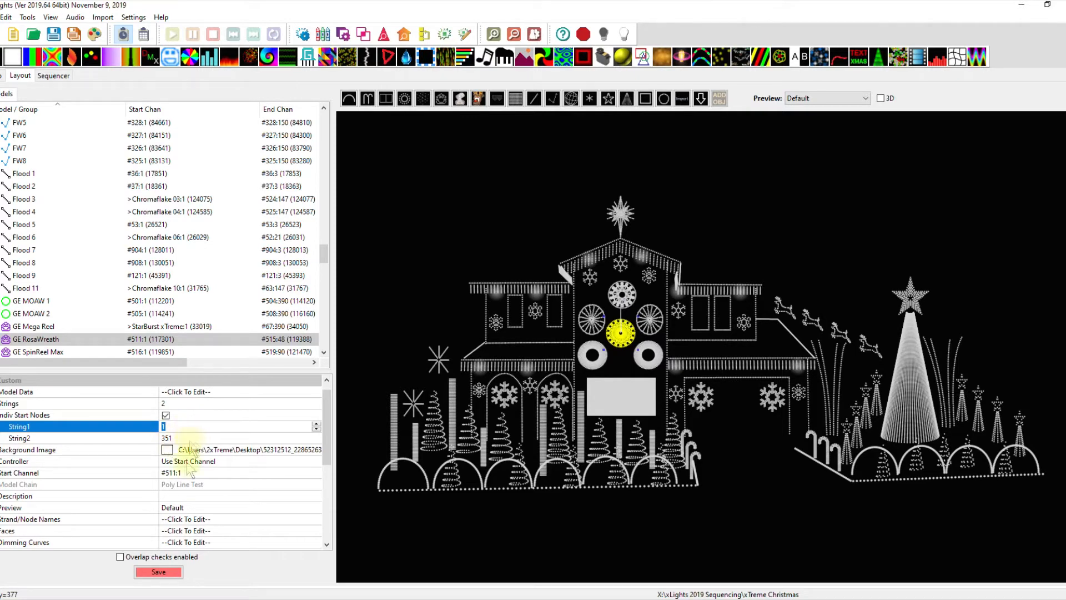
{"action": "left_click", "coordinate": [159, 571]}
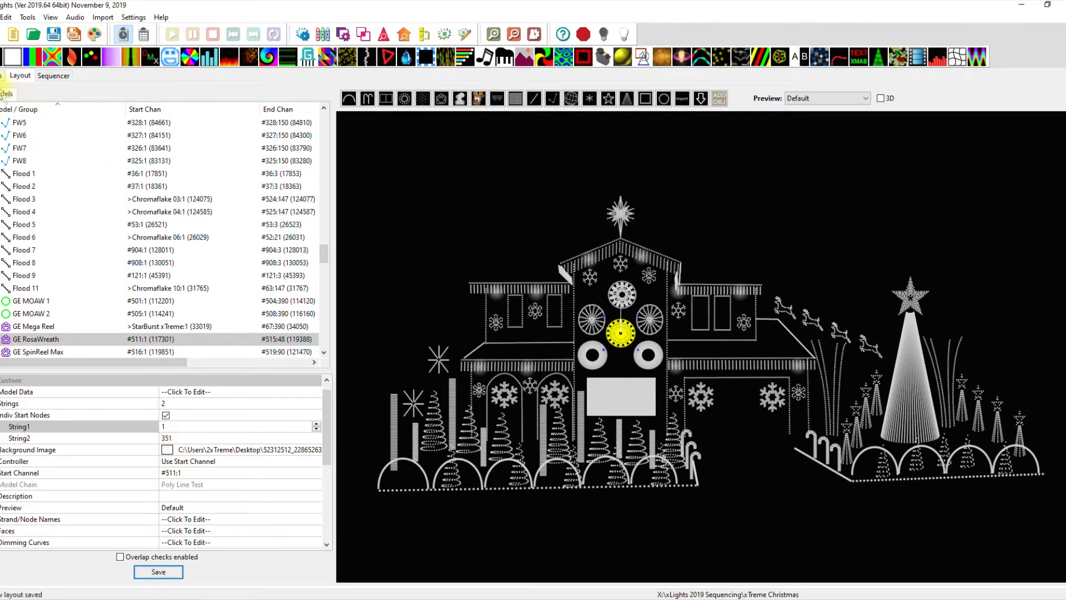
Upload the two-string output setup to the Center House Falcon F4v3, and reload the controller's Port Configuration page in the browser.
{"action": "left_click", "coordinate": [2, 75]}
{"action": "right_click", "coordinate": [239, 374]}
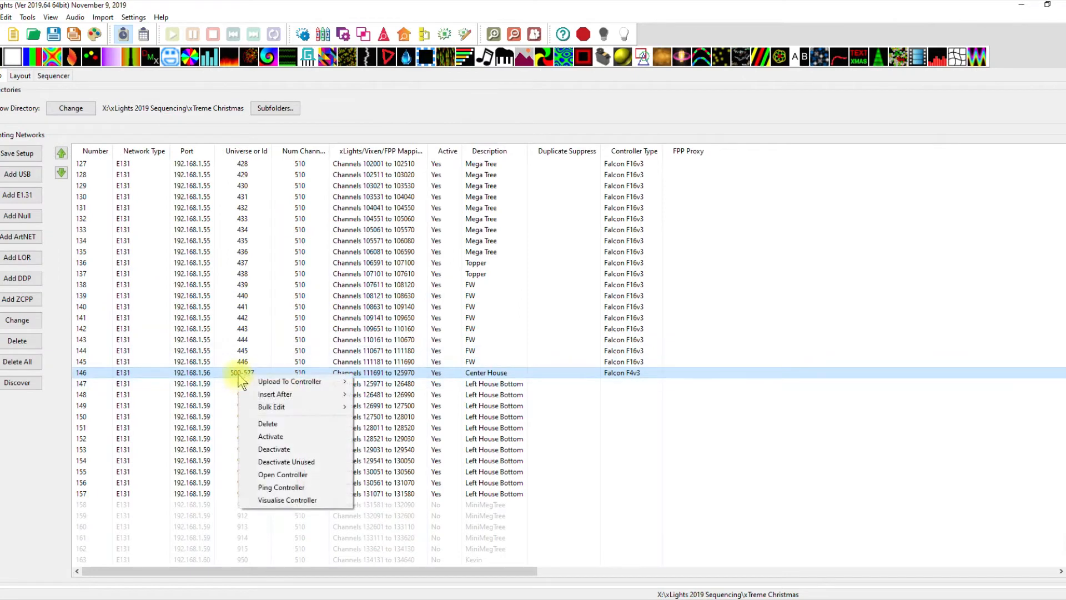
{"action": "mouse_move", "coordinate": [283, 381]}
{"action": "left_click", "coordinate": [389, 411]}
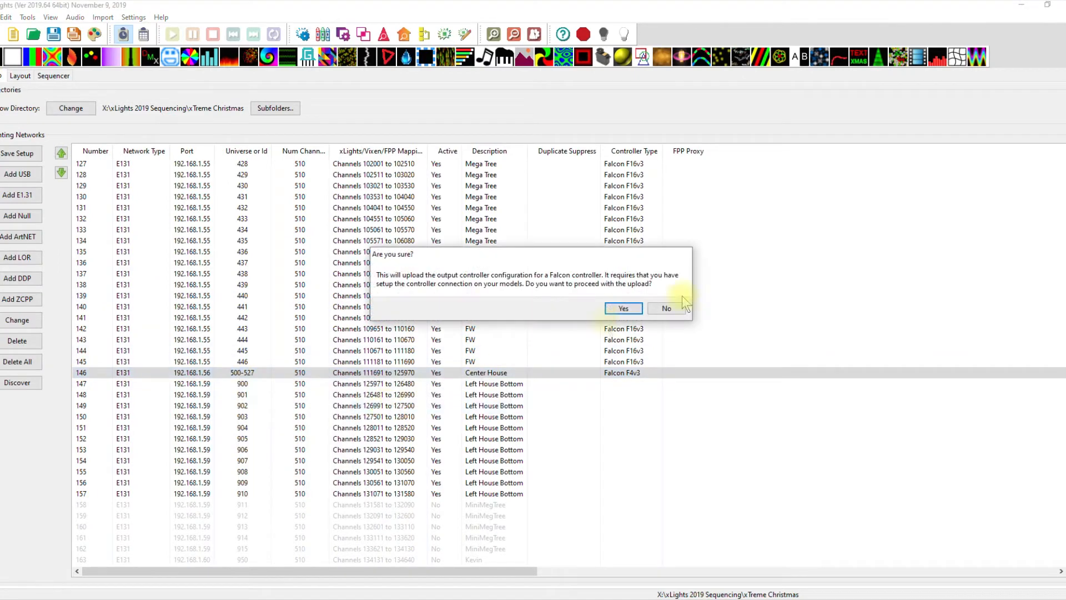
{"action": "left_click", "coordinate": [624, 308]}
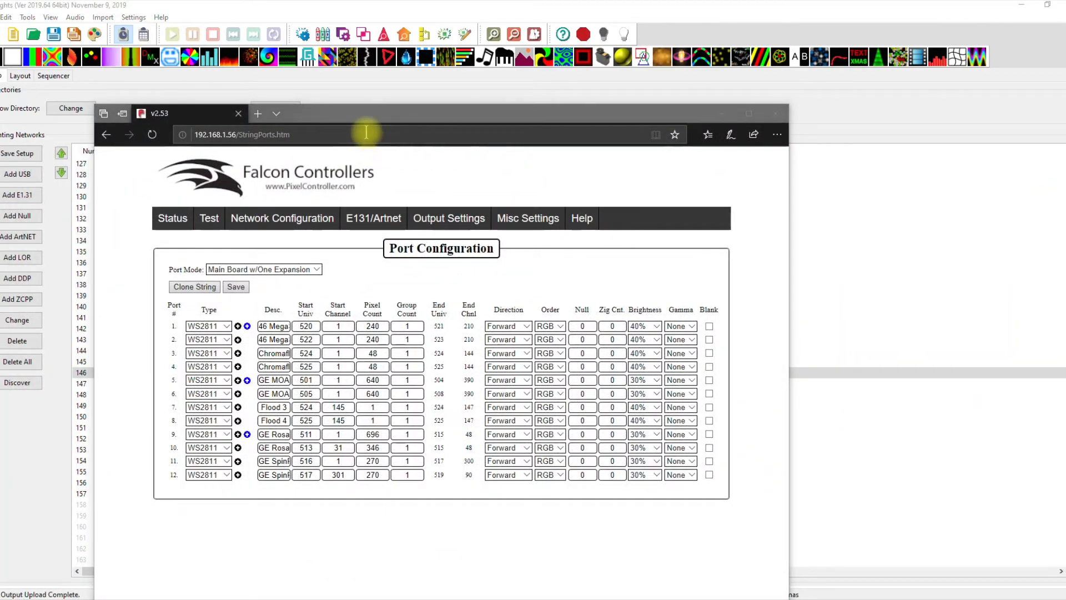
{"action": "left_click", "coordinate": [366, 134]}
{"action": "key", "text": "Return"}
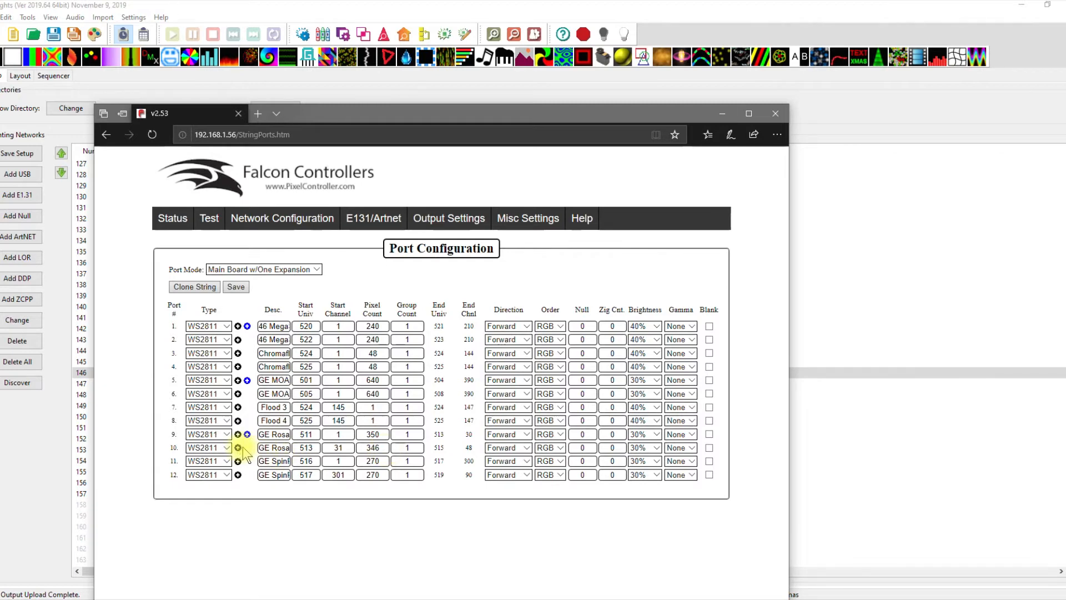
Set port 9's pixel count to 696 to compare its end channel with port 10's, and restore the count to 350.
{"action": "double_click", "coordinate": [373, 434]}
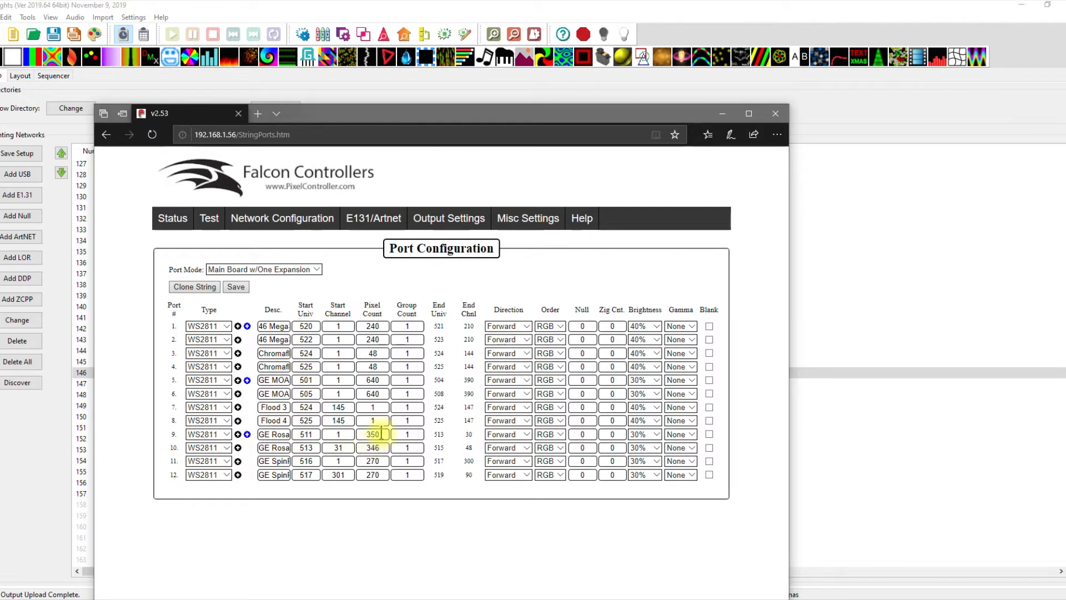
{"action": "type", "text": "696"}
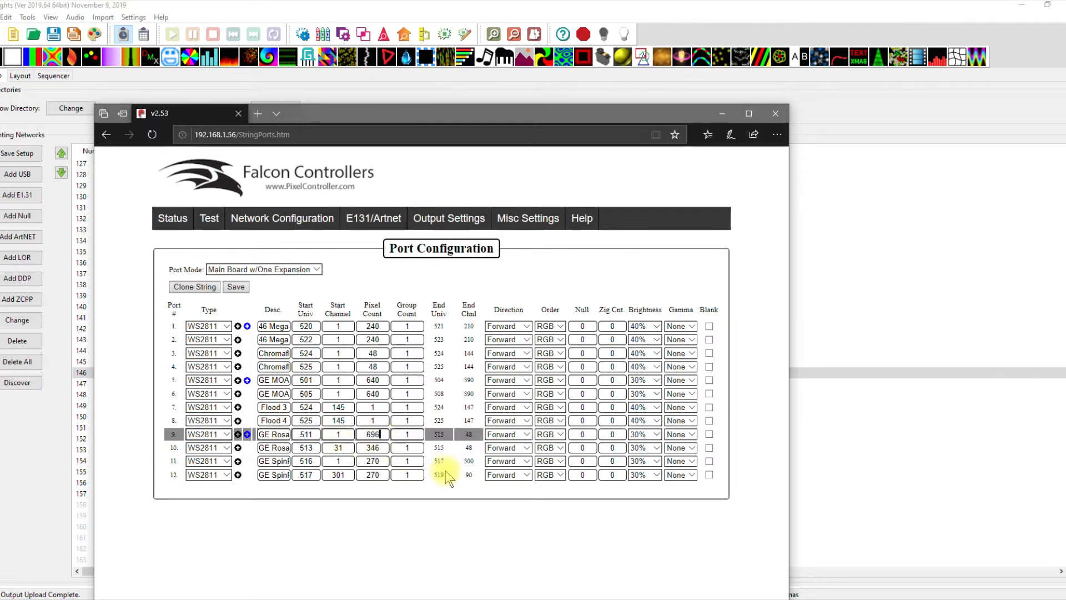
{"action": "left_click", "coordinate": [382, 448]}
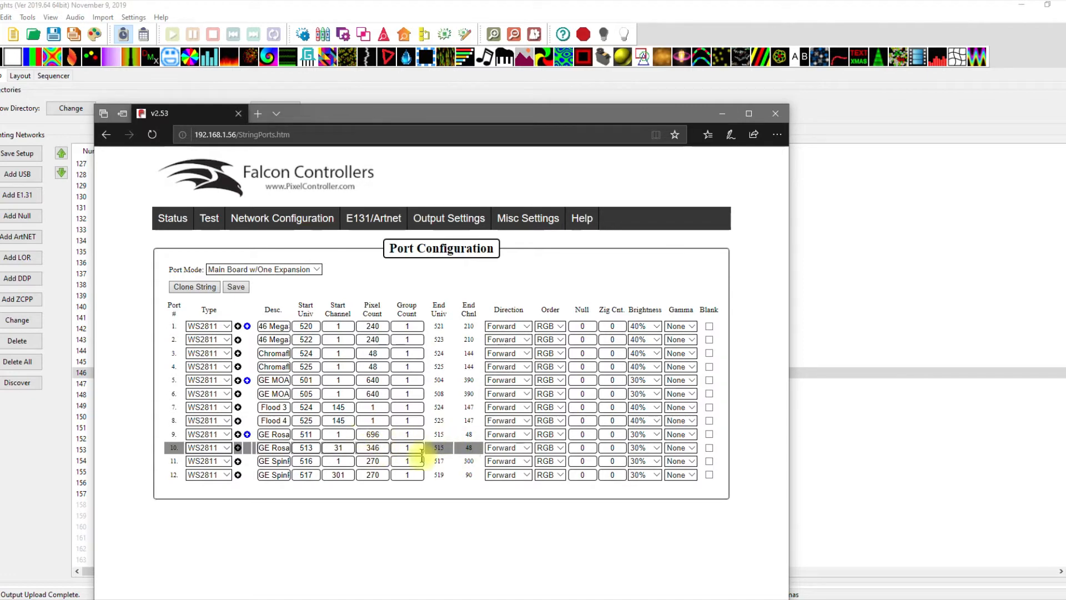
{"action": "double_click", "coordinate": [383, 434]}
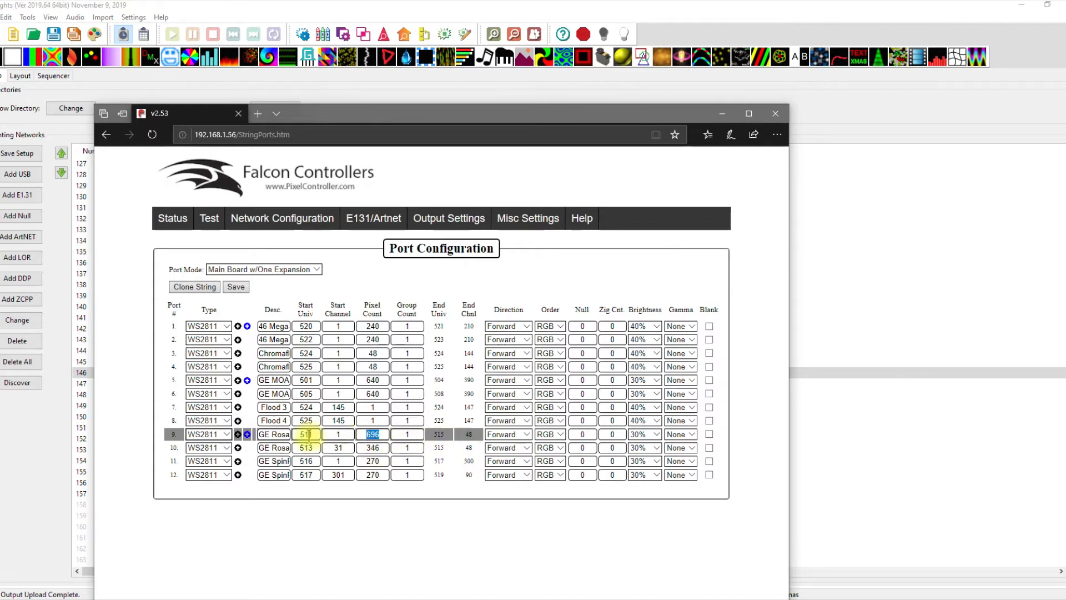
{"action": "type", "text": "350"}
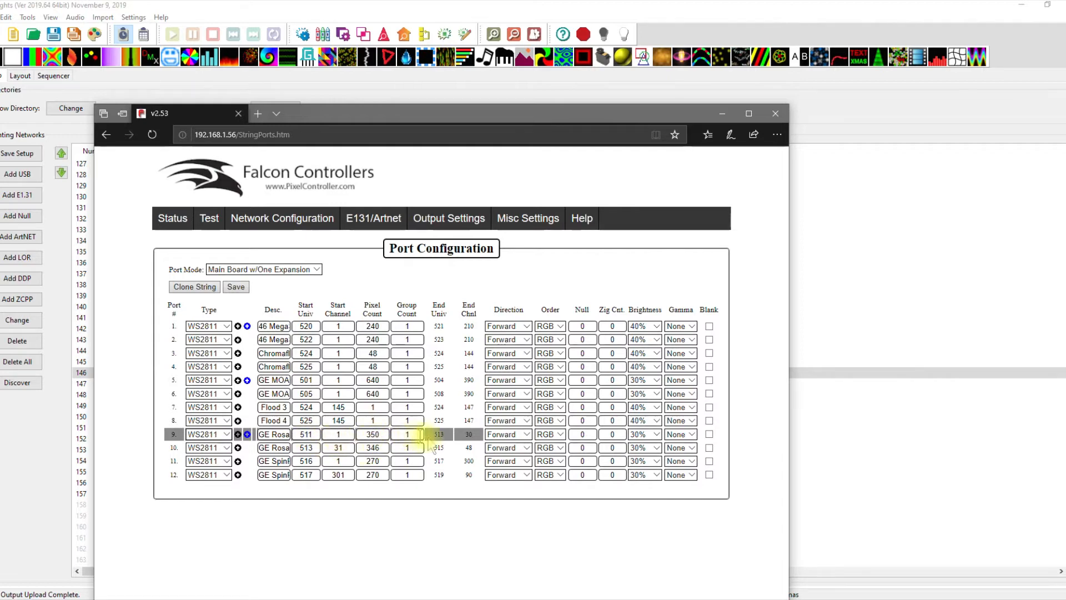
Review the start channels of ports 9 and 10 and port 10's group count, and save the port configuration.
{"action": "key", "text": "shift+Tab"}
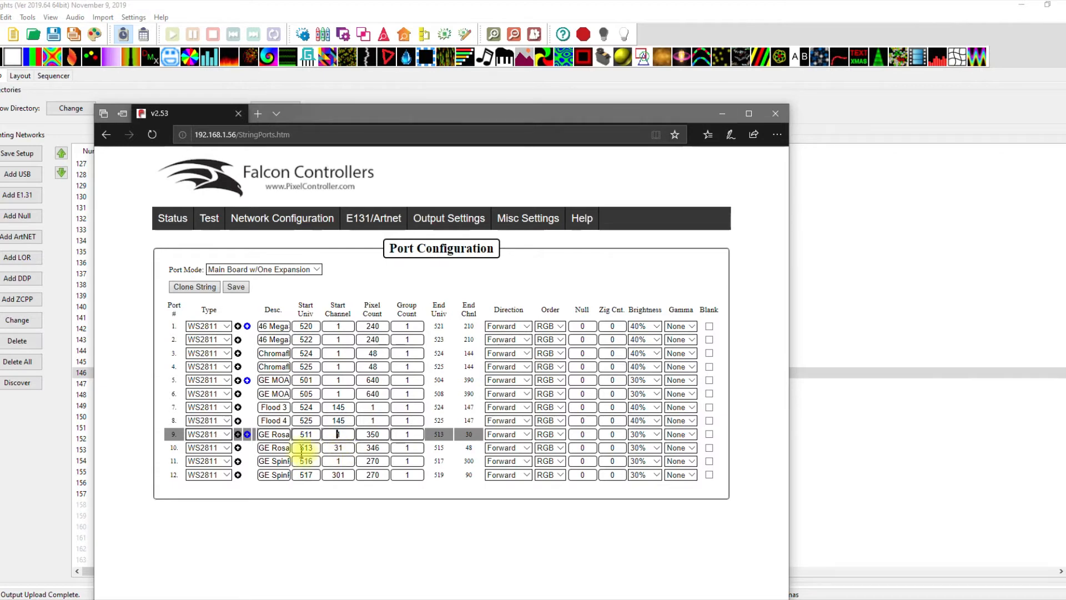
{"action": "left_click", "coordinate": [344, 449]}
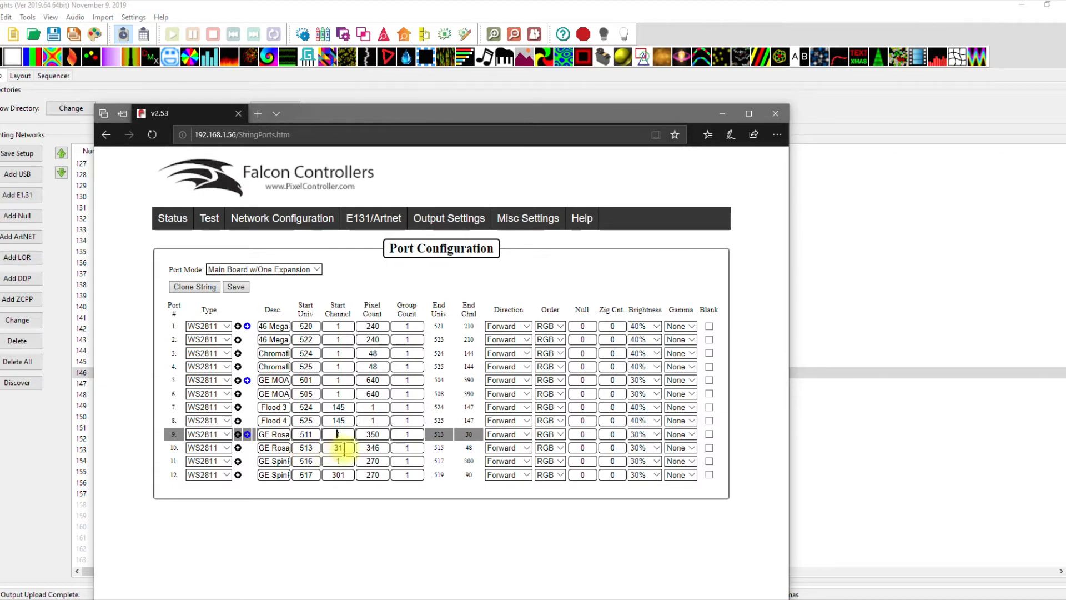
{"action": "left_click", "coordinate": [413, 448]}
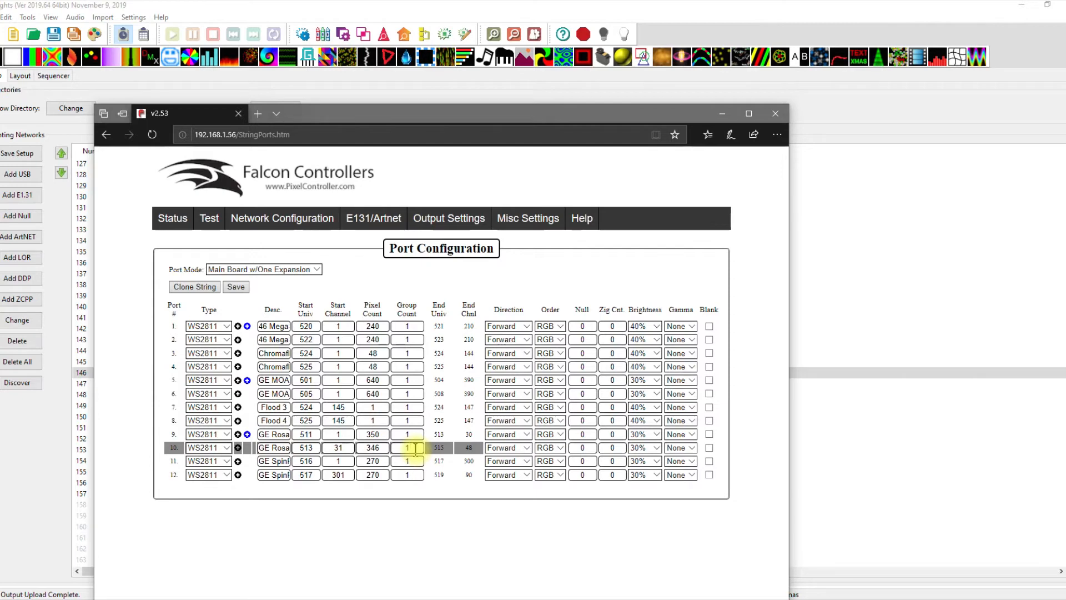
{"action": "left_click", "coordinate": [239, 288]}
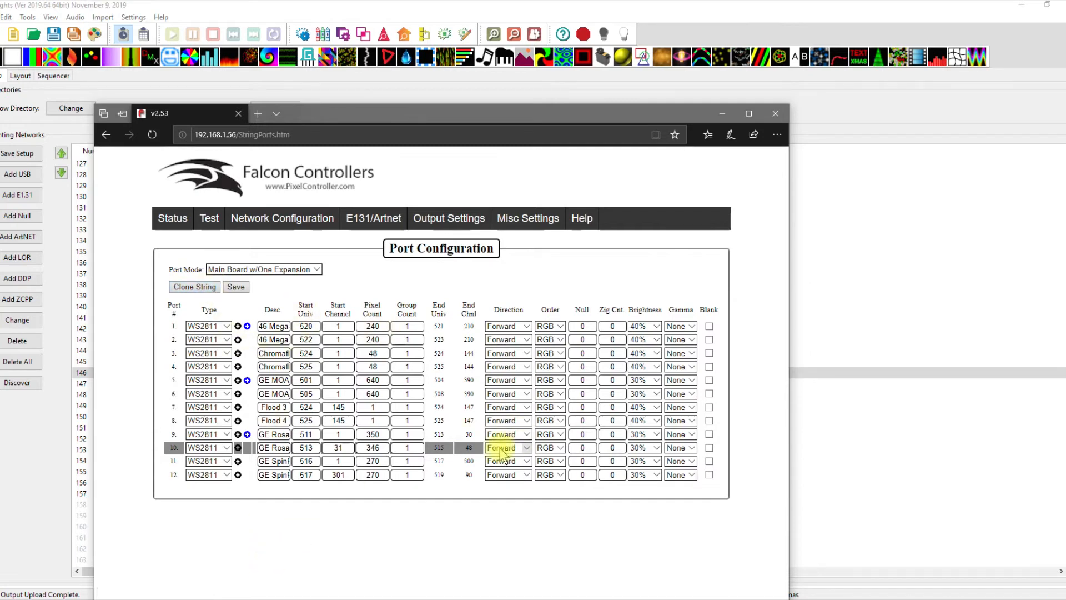
Switch to xLights and examine the controller upload options for the Center House Falcon F4v3 without uploading.
{"action": "left_click", "coordinate": [63, 522]}
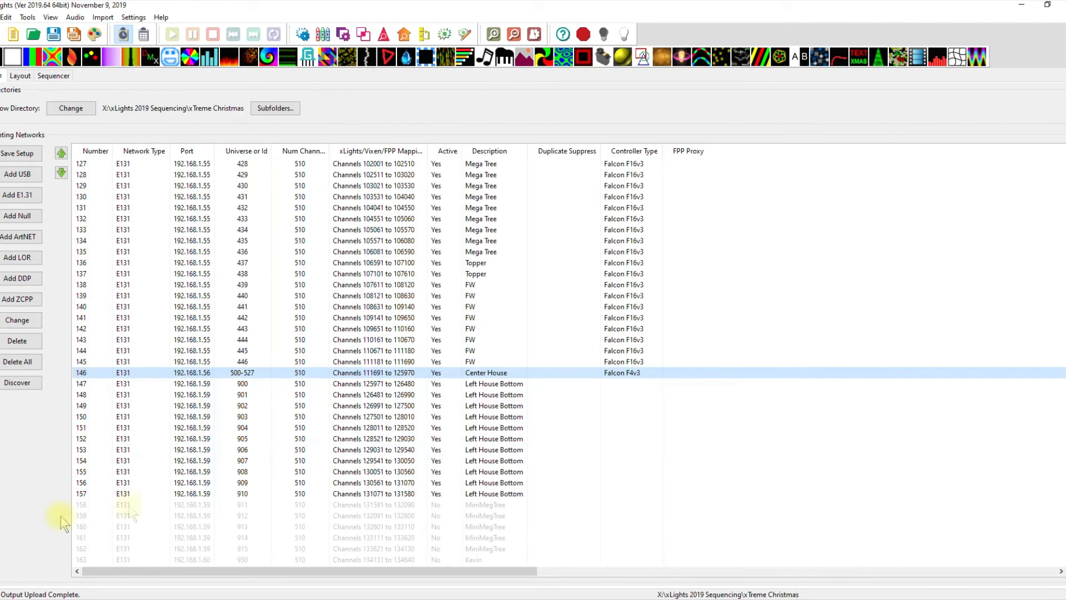
{"action": "right_click", "coordinate": [236, 370]}
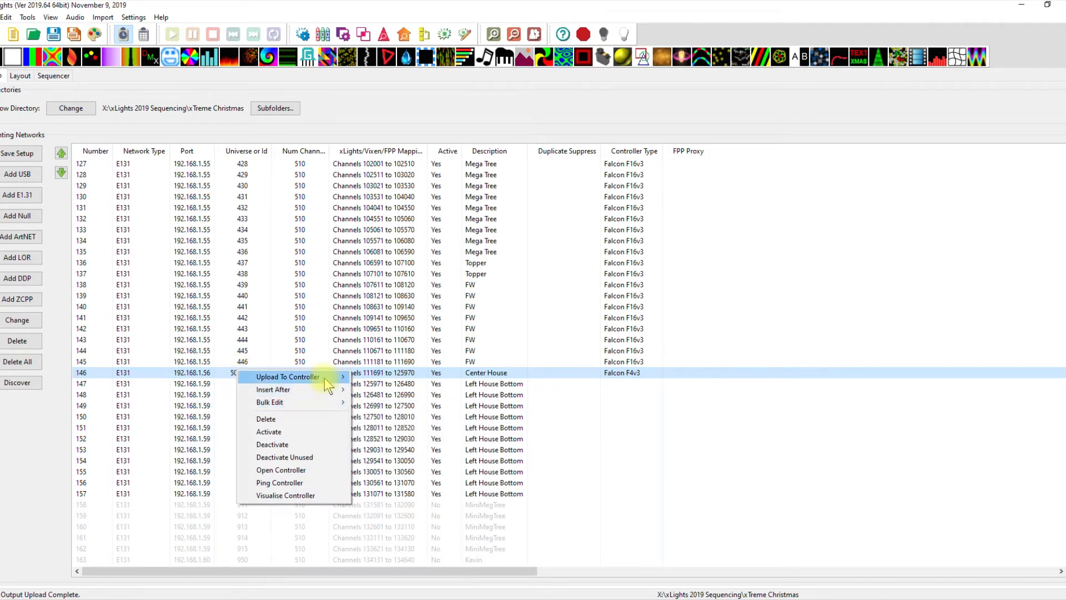
{"action": "mouse_move", "coordinate": [324, 377]}
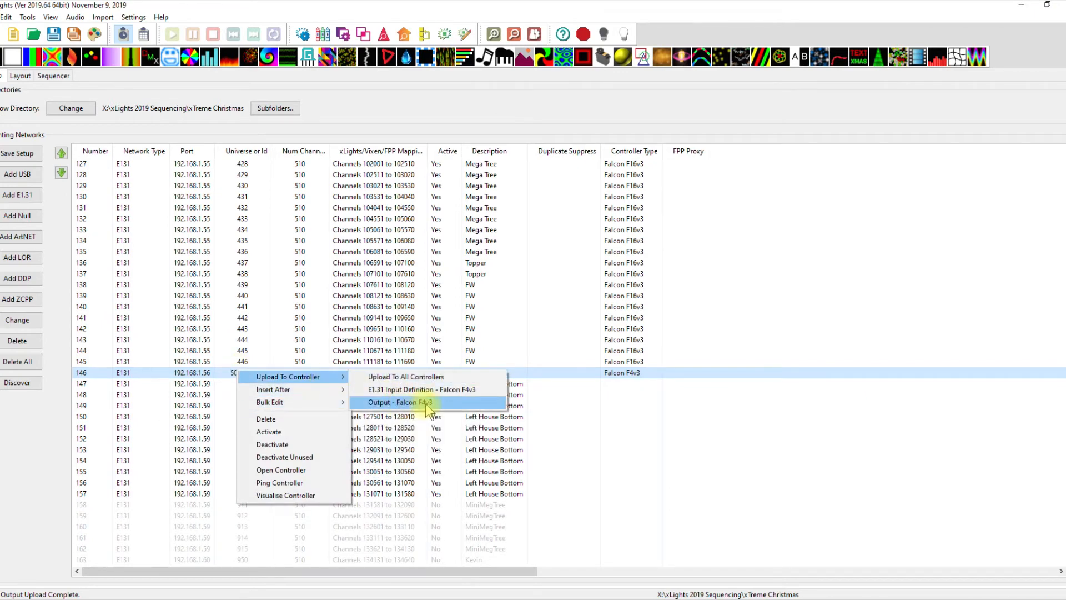
{"action": "left_click", "coordinate": [640, 493]}
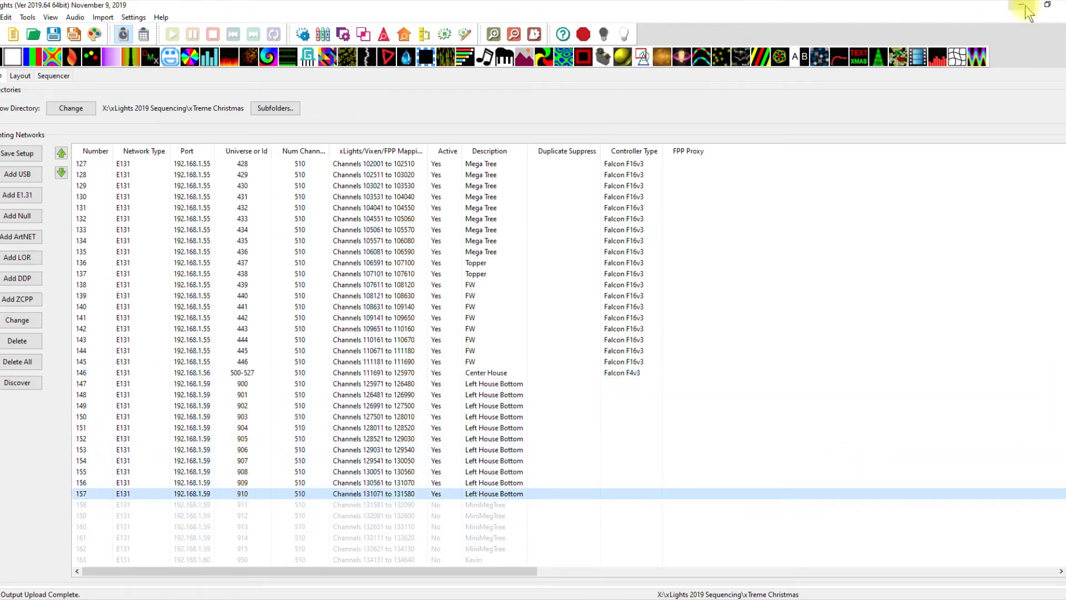
{"action": "left_click_drag", "start_coordinate": [916, 10], "coordinate": [871, 15]}
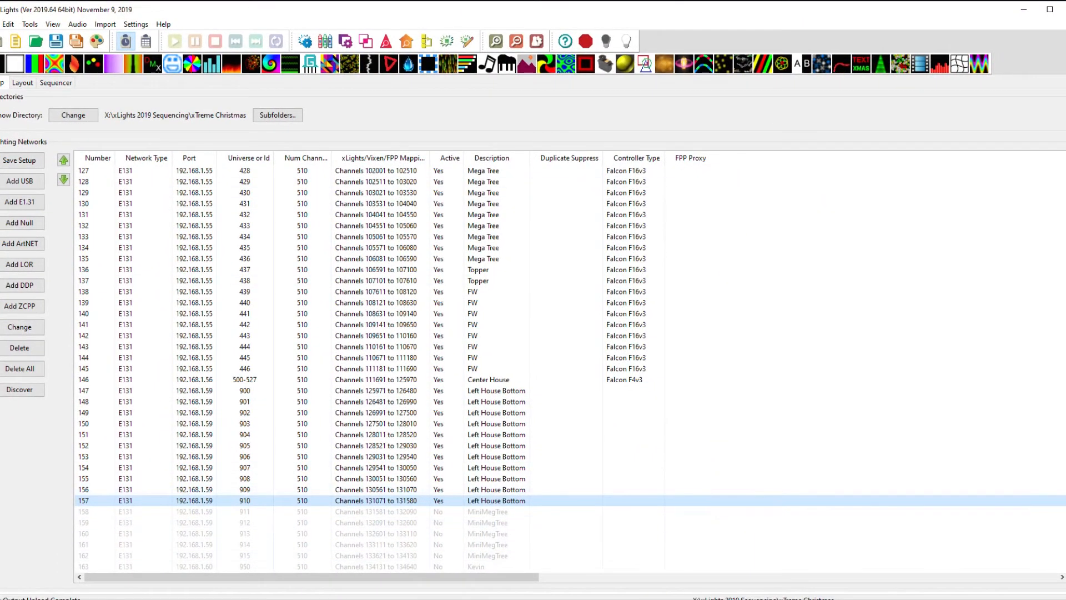
Switch to the browser, examine the received E131 packets on the Falcon controller's Status page, and minimize the browser window.
{"action": "key", "text": "alt+Tab"}
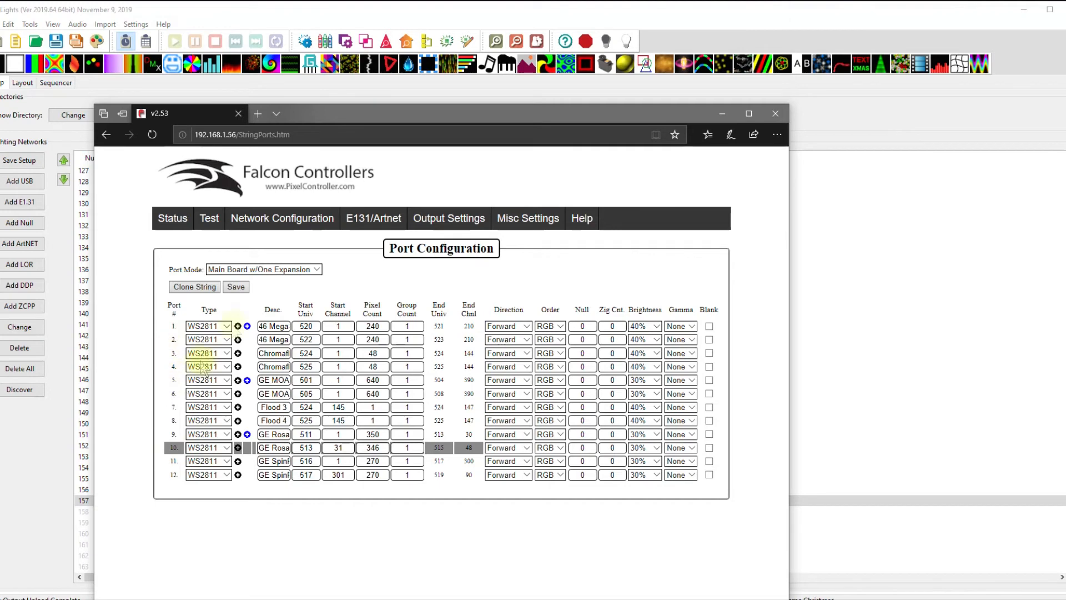
{"action": "left_click", "coordinate": [170, 217]}
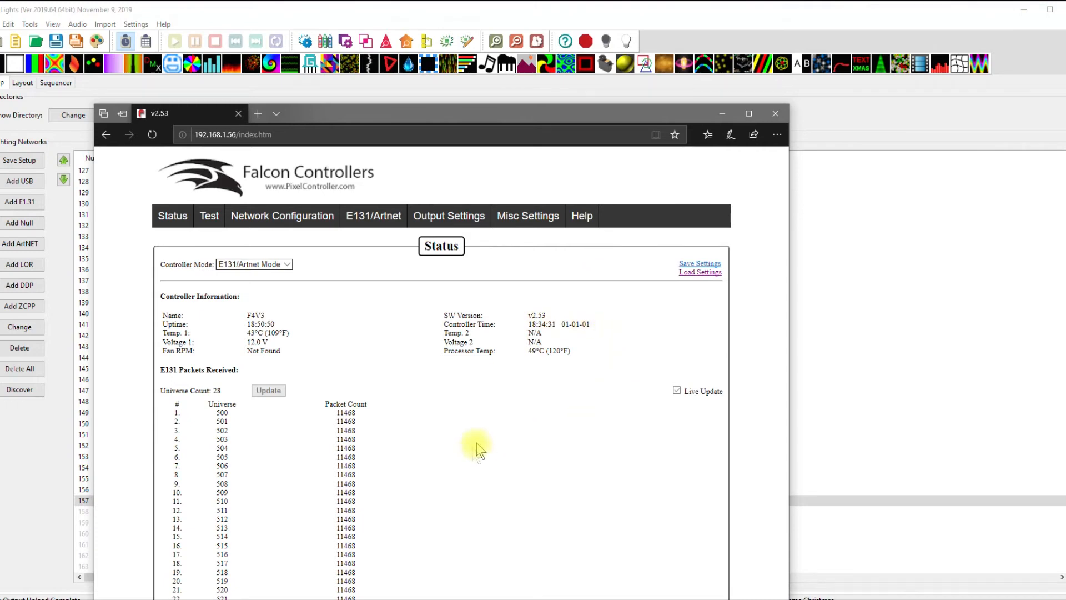
{"action": "left_click_drag", "start_coordinate": [509, 118], "coordinate": [510, 89]}
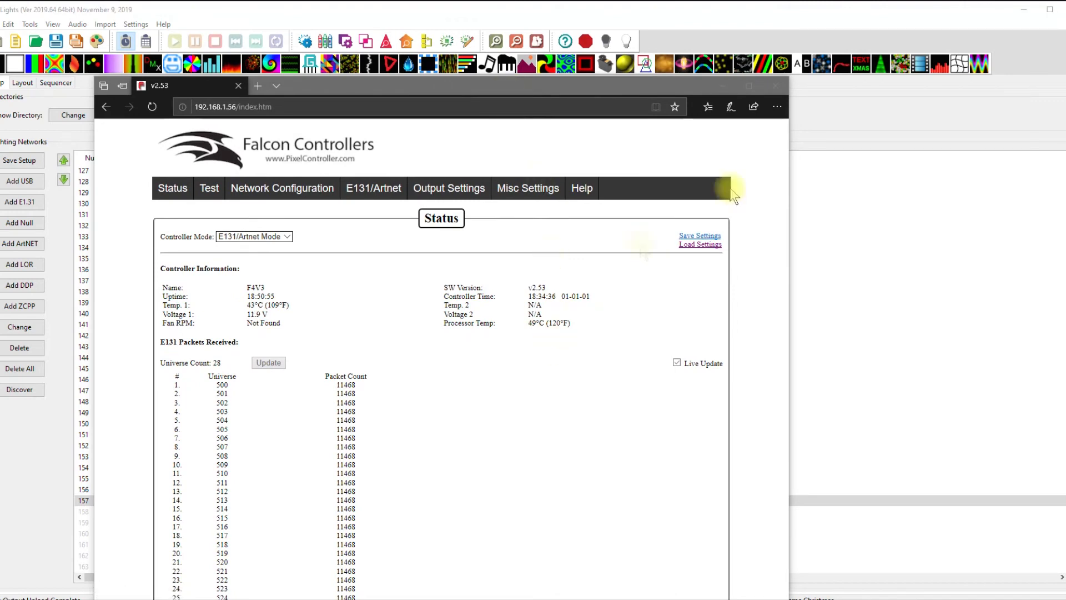
{"action": "left_click", "coordinate": [724, 86]}
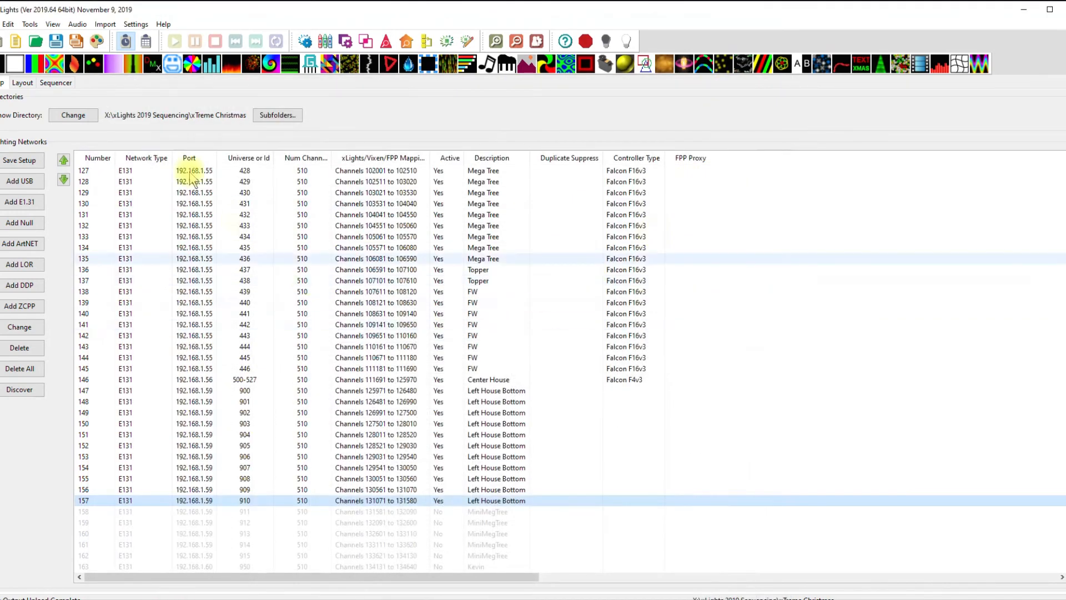
In the layout, examine the string settings of the GE RosaWreath and GE MOAW 1 models.
{"action": "left_click", "coordinate": [22, 83]}
{"action": "left_click", "coordinate": [624, 343]}
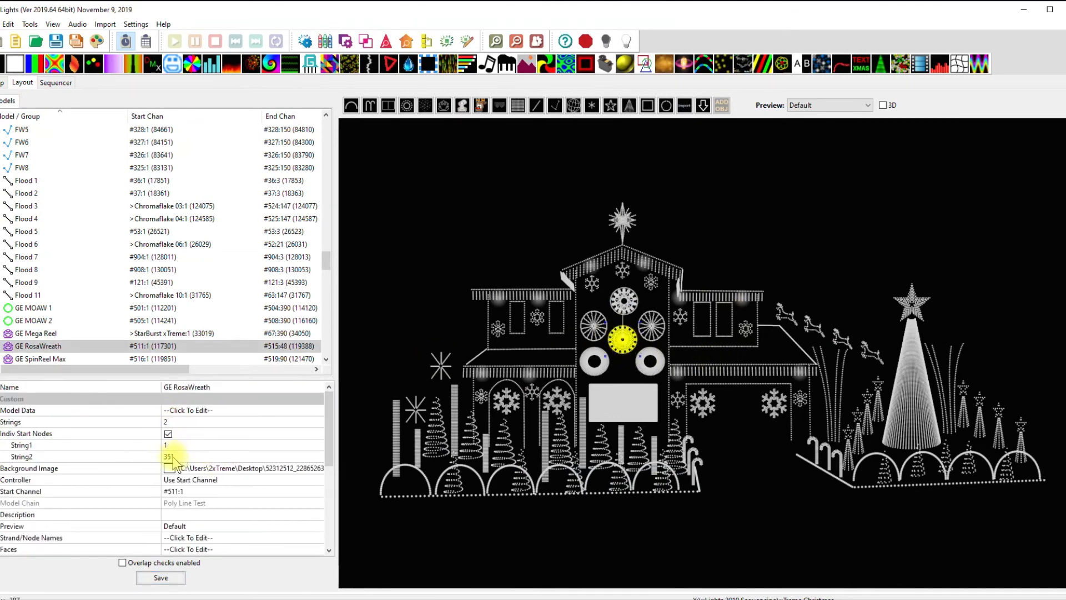
{"action": "left_click", "coordinate": [587, 367]}
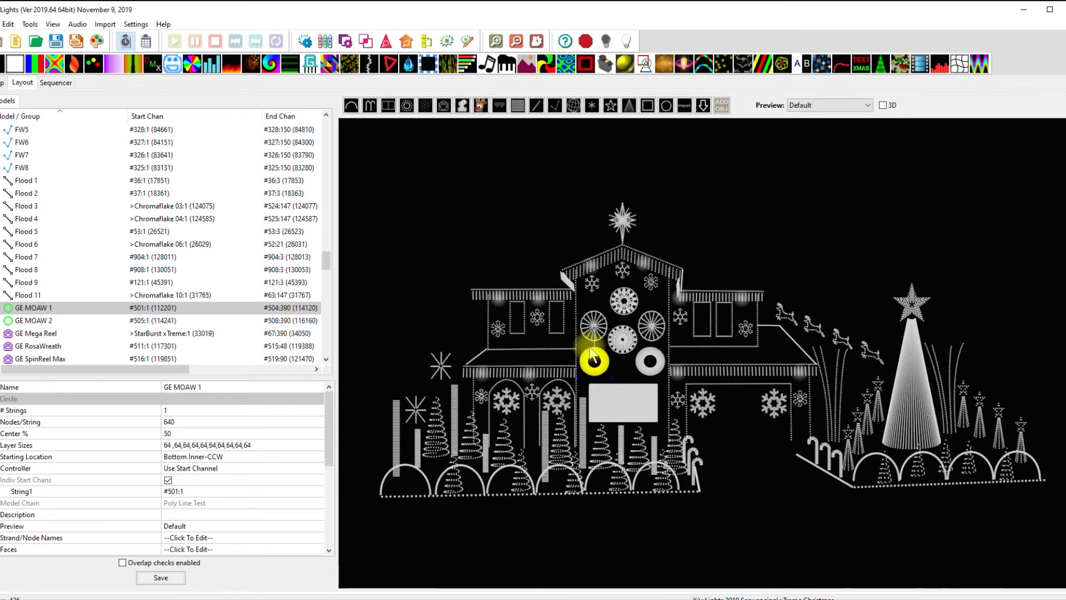
Return to the lighting networks and examine the output types that can be inserted after the Left House Bottom universe 910.
{"action": "left_click", "coordinate": [5, 82]}
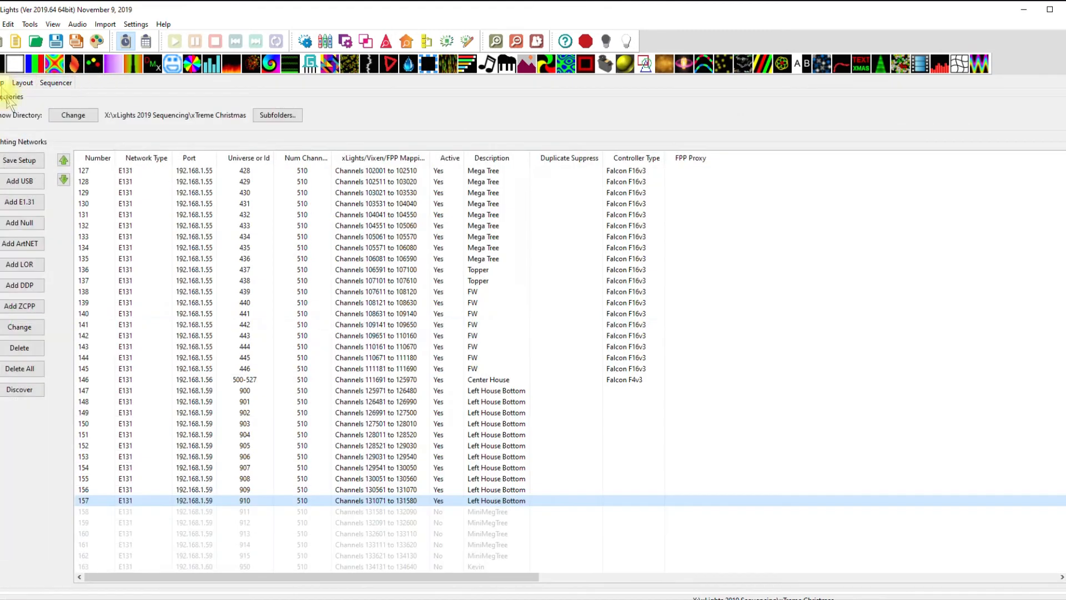
{"action": "right_click", "coordinate": [303, 501]}
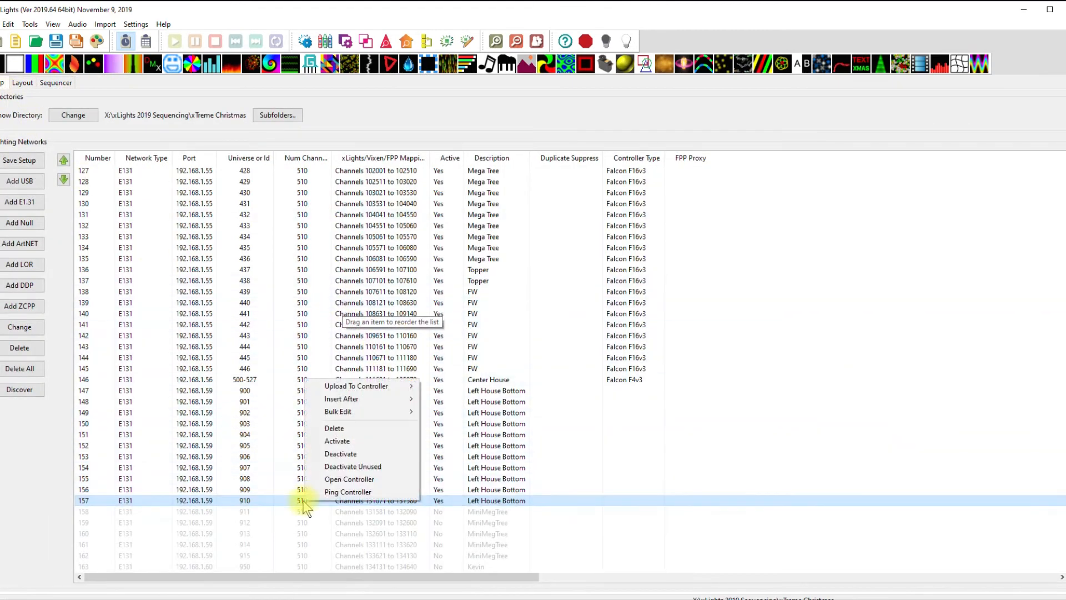
{"action": "mouse_move", "coordinate": [382, 403]}
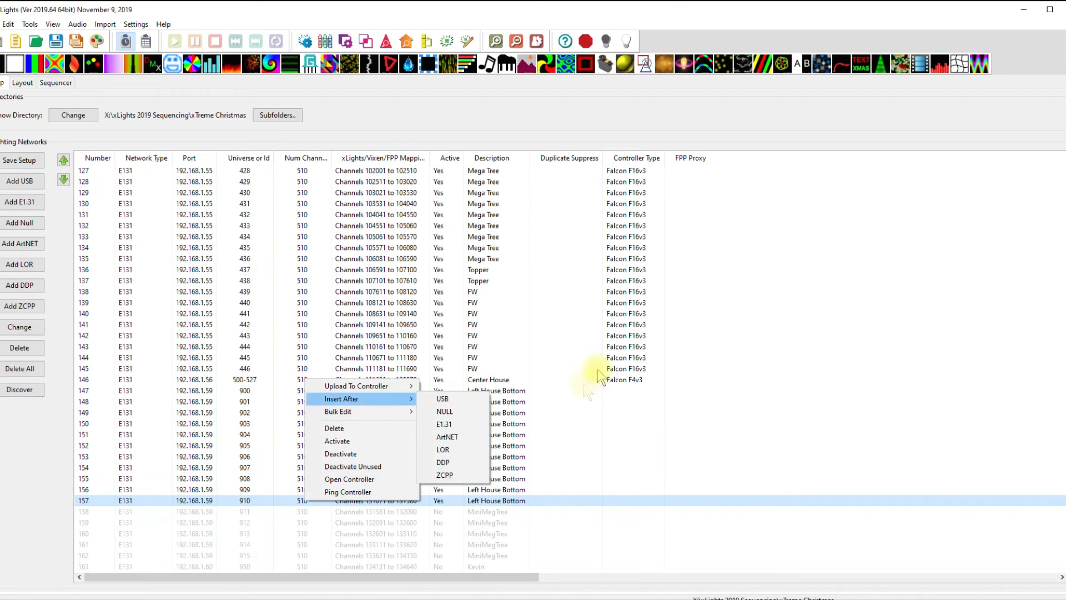
{"action": "left_click", "coordinate": [683, 435]}
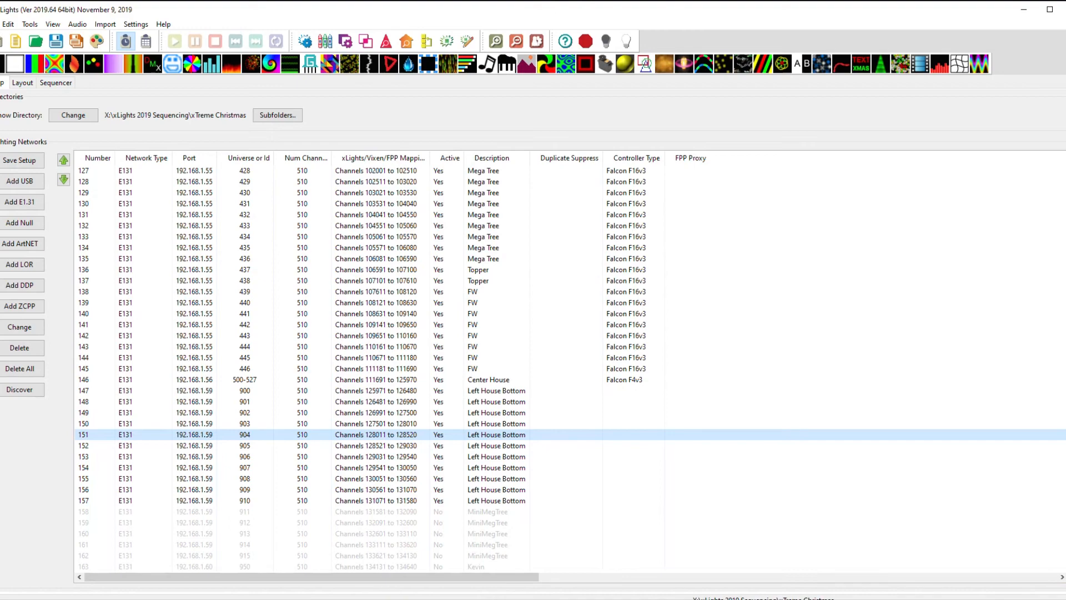
Switch to the browser and open the Falcon controller's Port Configuration page.
{"action": "key", "text": "alt+Tab"}
{"action": "mouse_move", "coordinate": [449, 190]}
{"action": "left_click", "coordinate": [452, 215]}
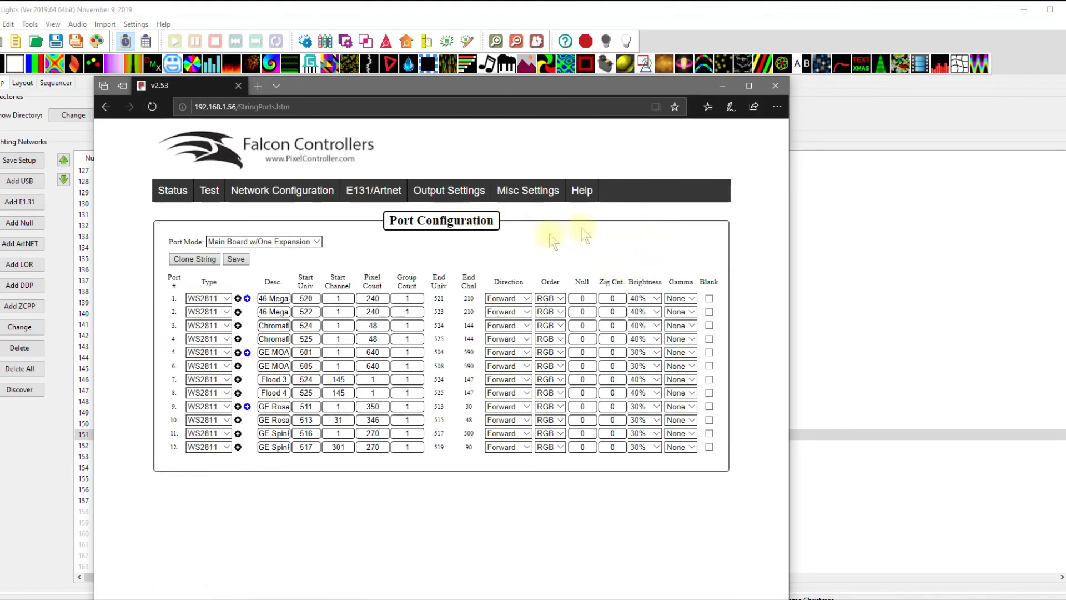